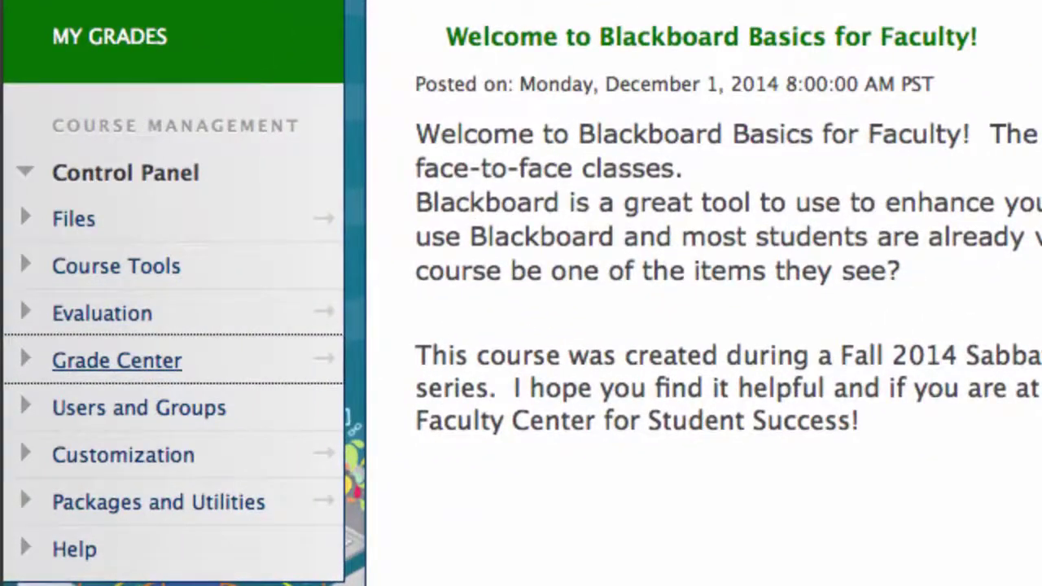
- Open the course's Full Grade Center and view the columns further along the grade table
click(27, 360)
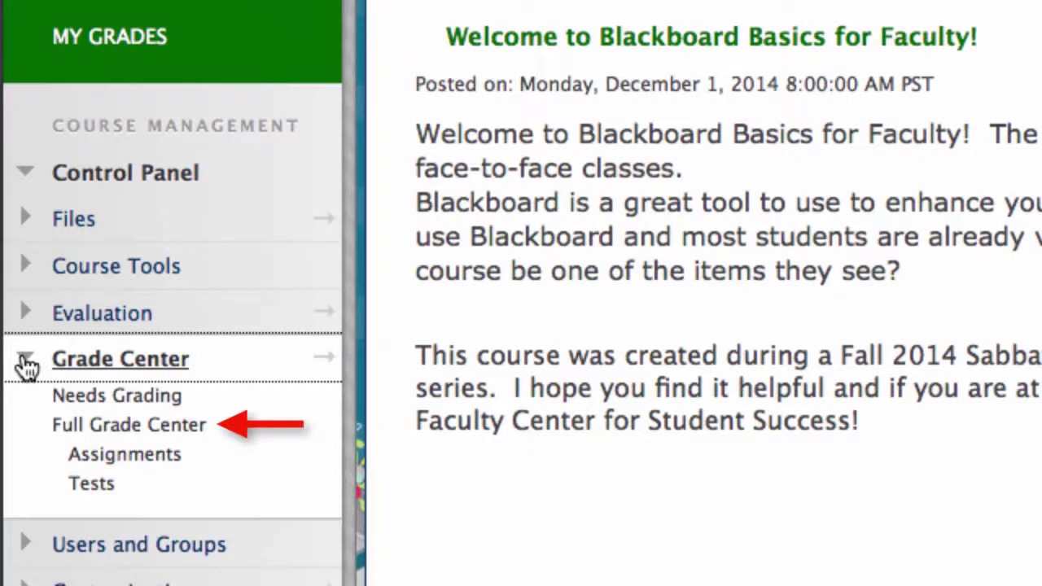
click(114, 434)
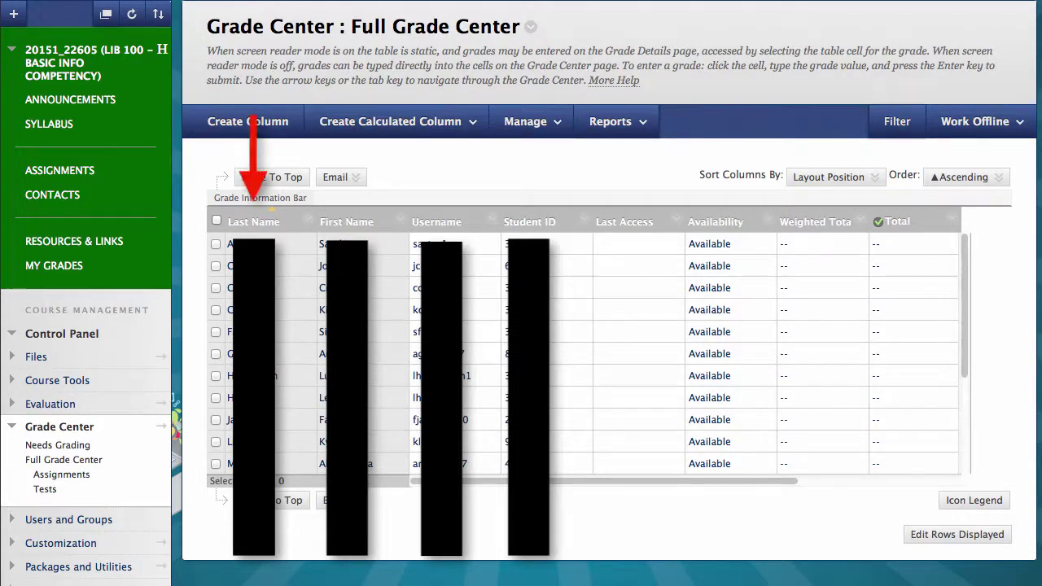
drag(713, 485, 773, 483)
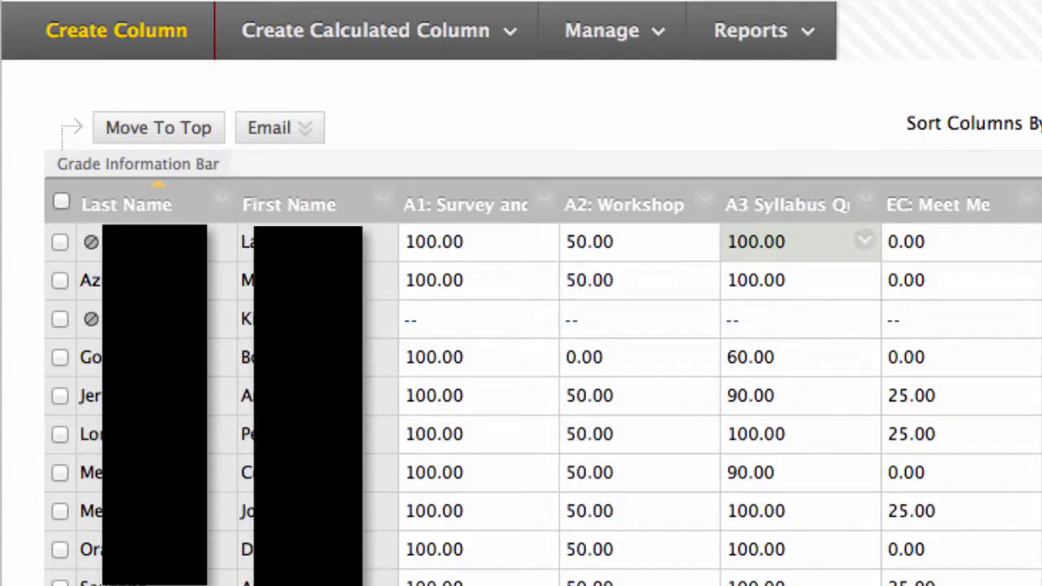
- Hide the first and third student rows, both marked unavailable, from the Grade Center through Row Visibility
mouse_move(596, 32)
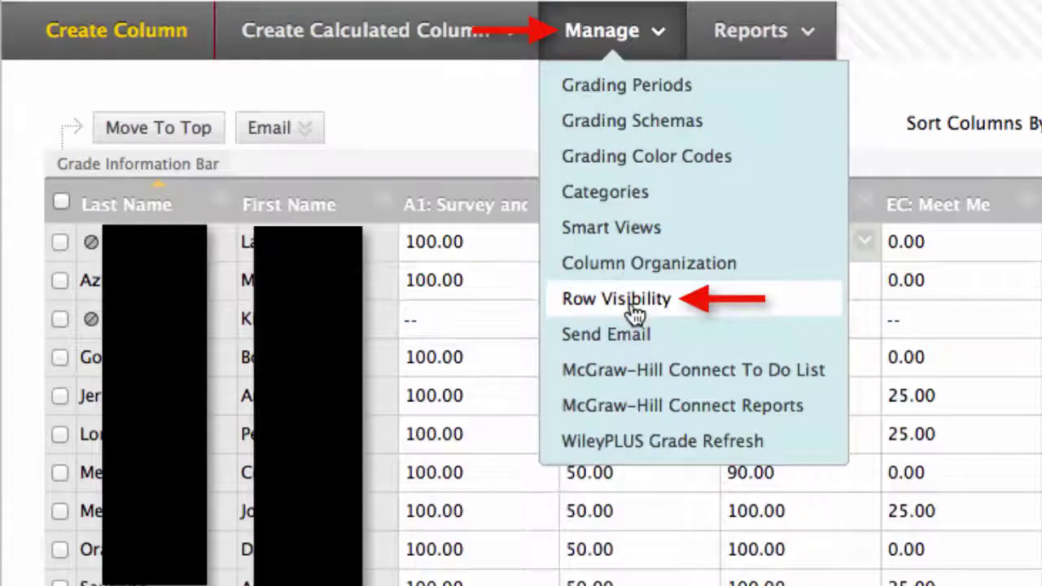
click(572, 301)
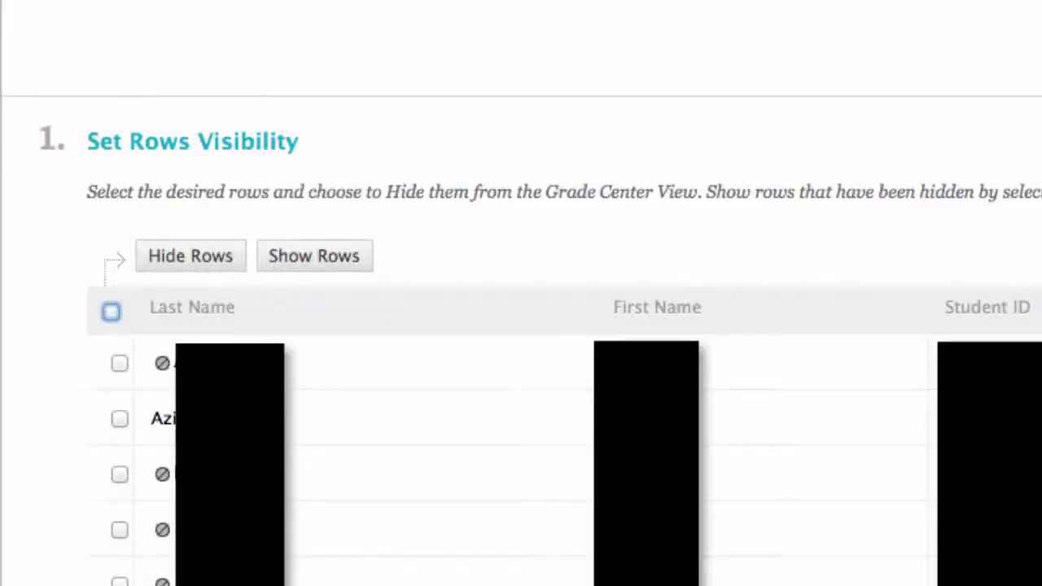
click(119, 363)
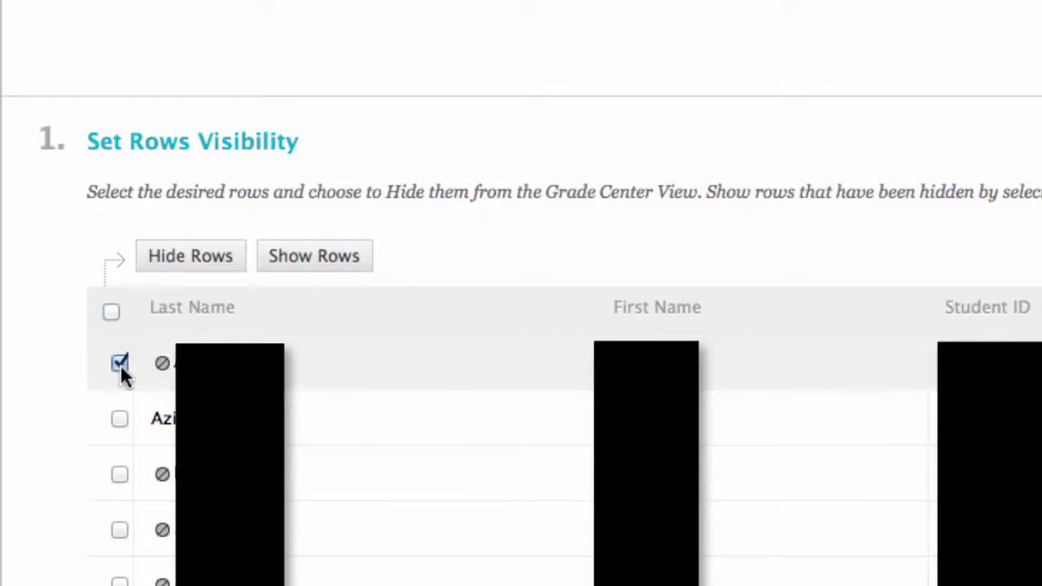
click(119, 476)
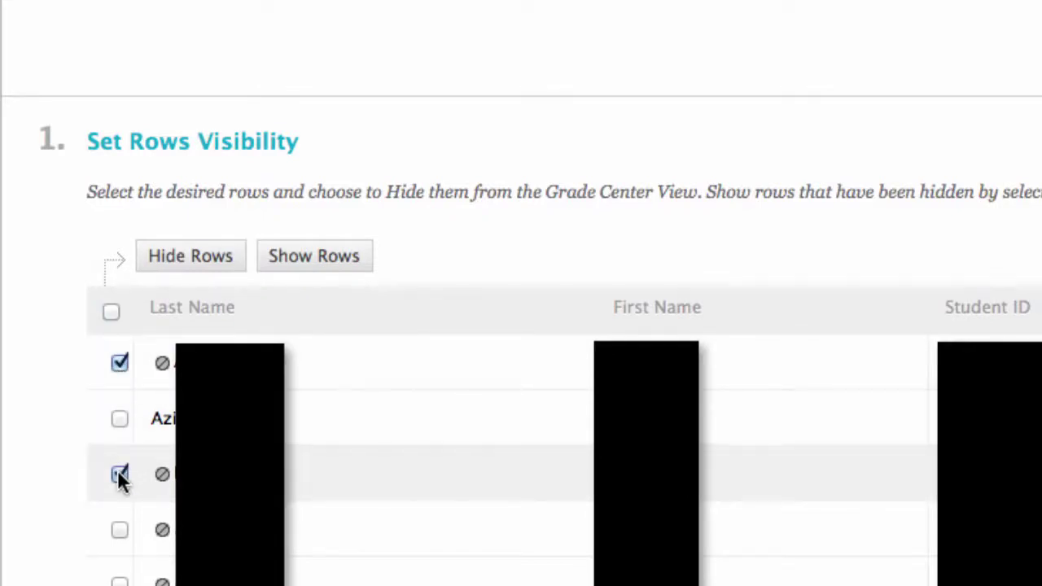
click(174, 257)
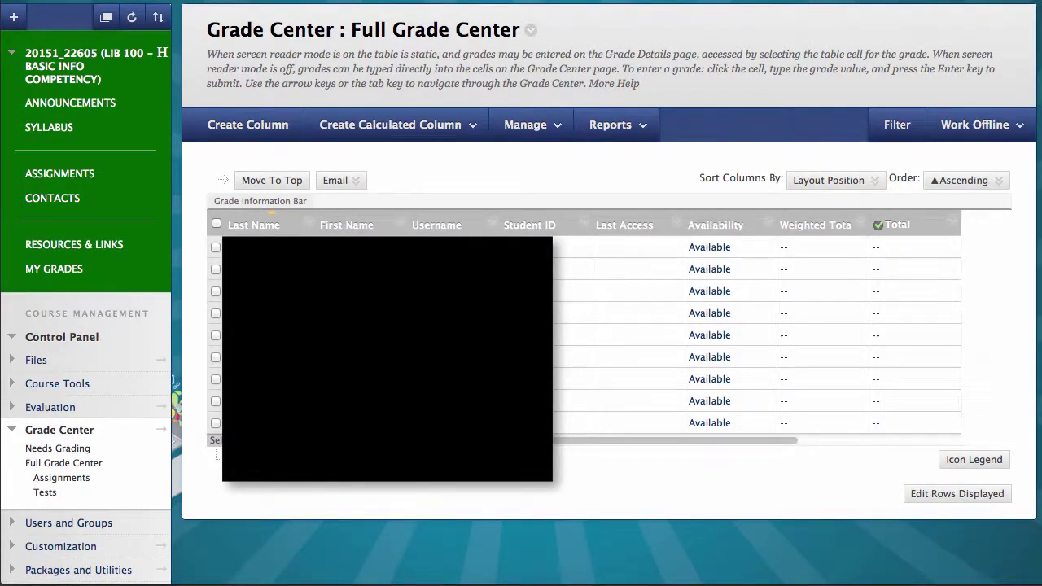
- In Column Organization, hide the Username, Student ID, Last Access and Availability columns
click(558, 126)
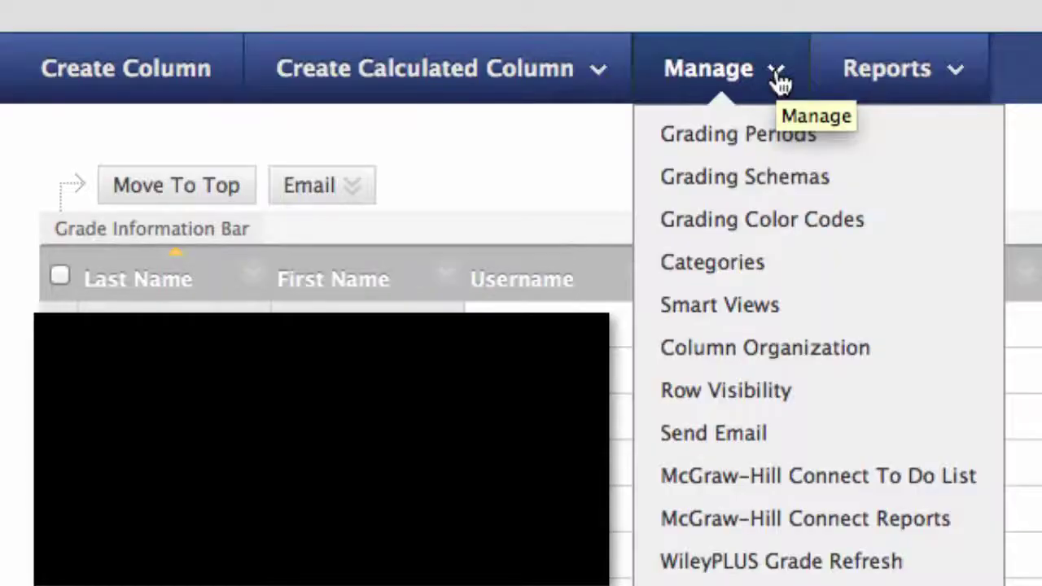
click(820, 351)
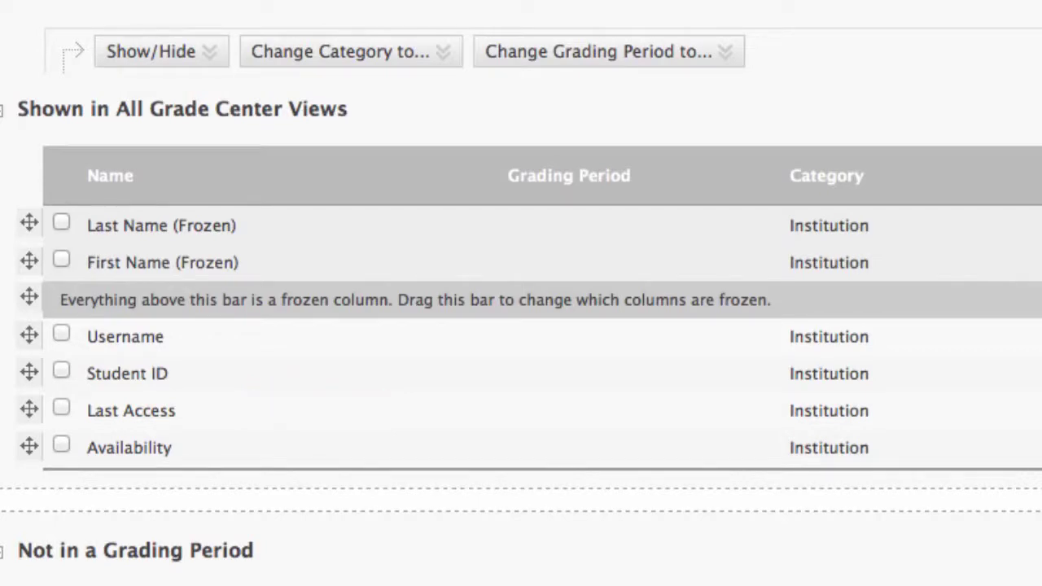
click(58, 444)
click(60, 407)
click(61, 371)
click(61, 333)
click(210, 54)
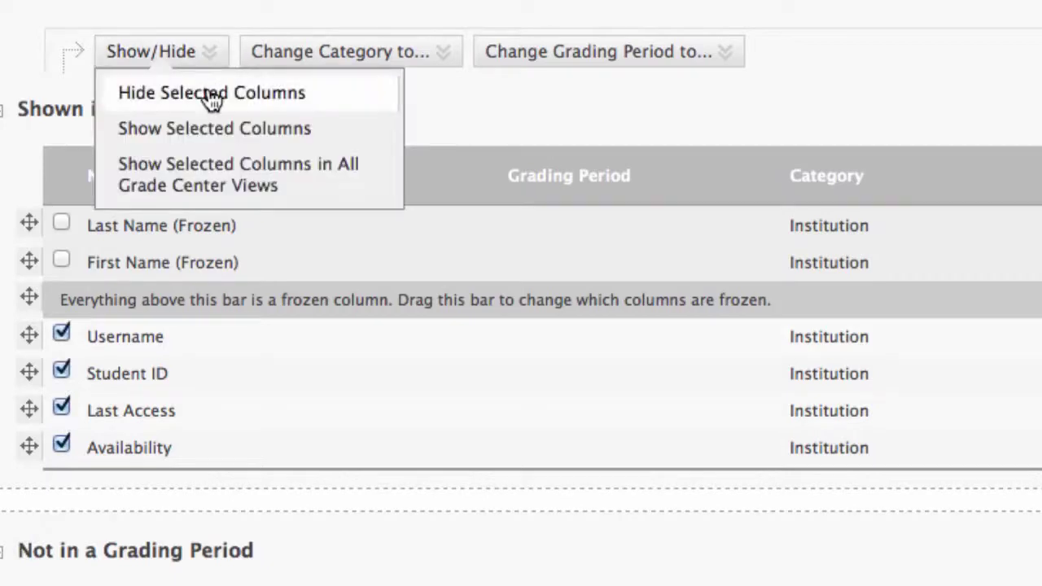
click(211, 95)
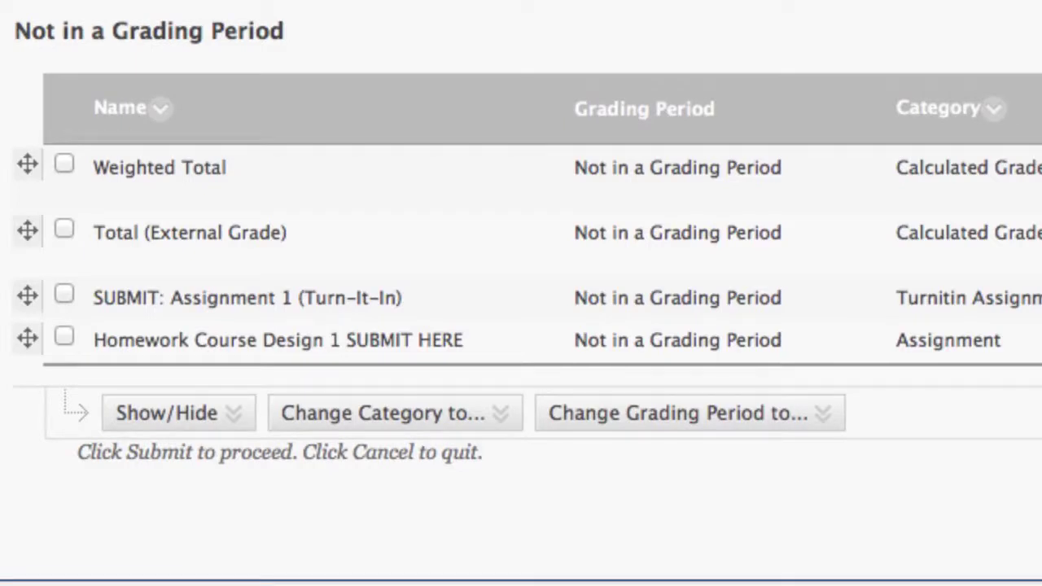
- Reorder the ungrouped columns so Total (External Grade) and Weighted Total follow the two assignments, and submit the column organization
drag(28, 165, 36, 346)
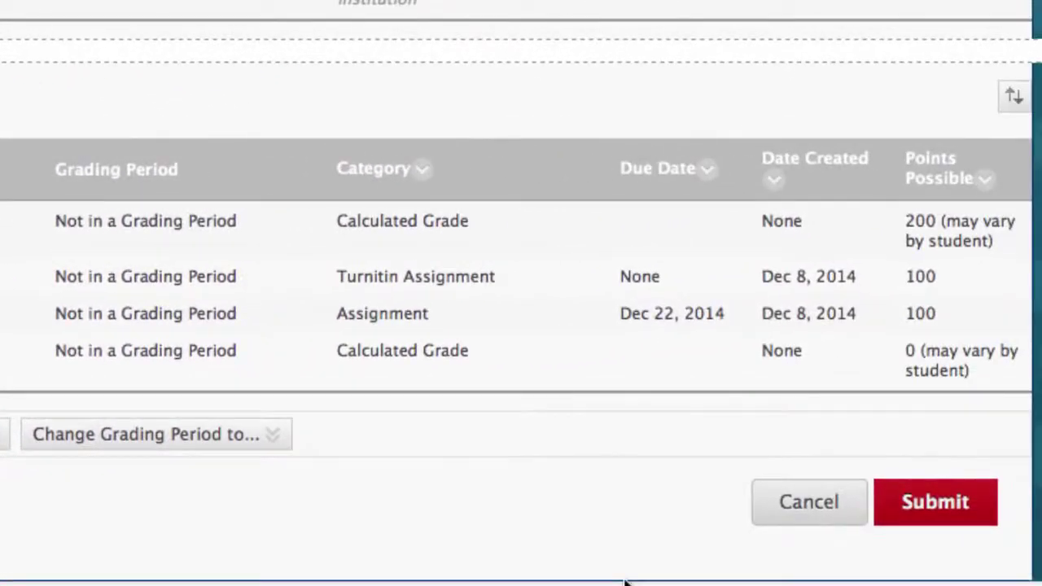
click(1014, 96)
click(882, 351)
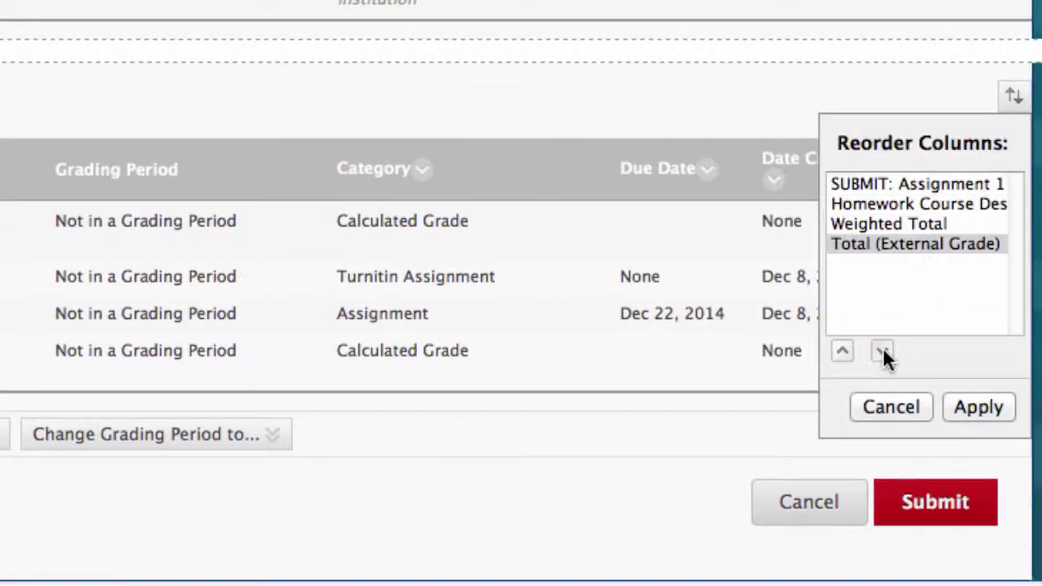
click(841, 352)
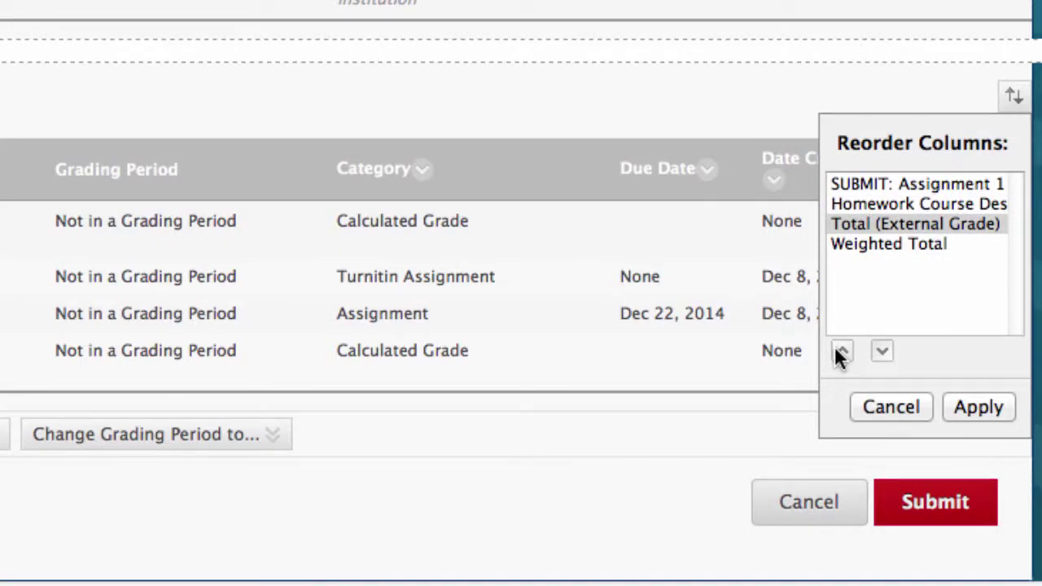
click(977, 406)
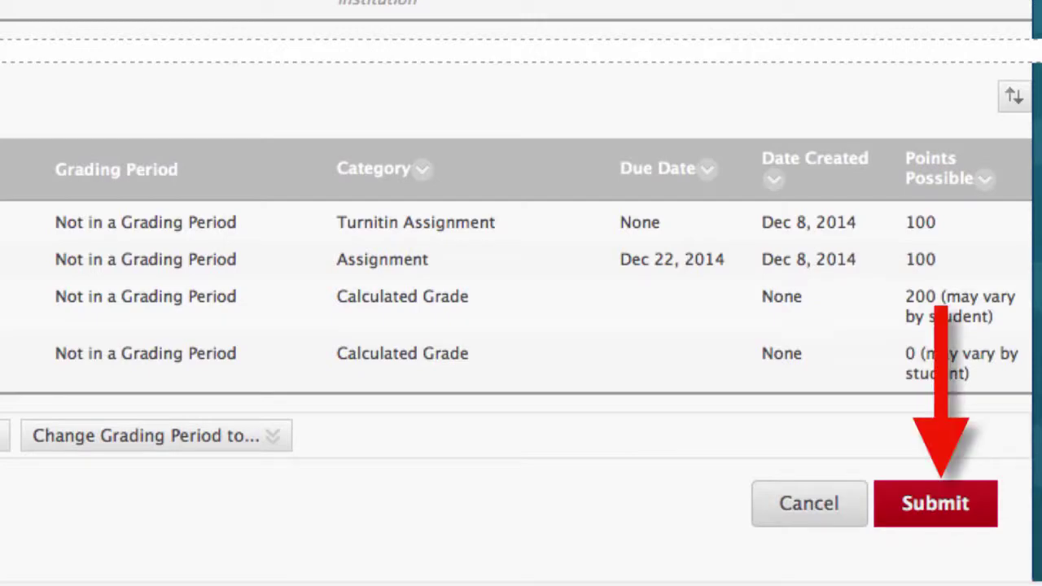
click(988, 512)
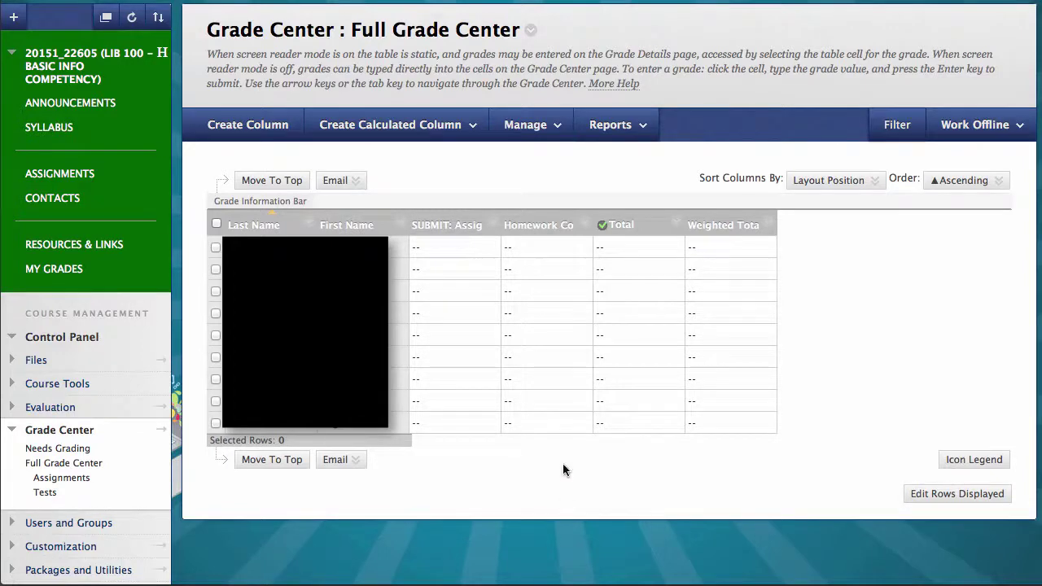
- Edit the Homework Course Design 1 column, naming it "HW 1" with the description "Homework 1. Library Services Essay and Reflection."
click(588, 226)
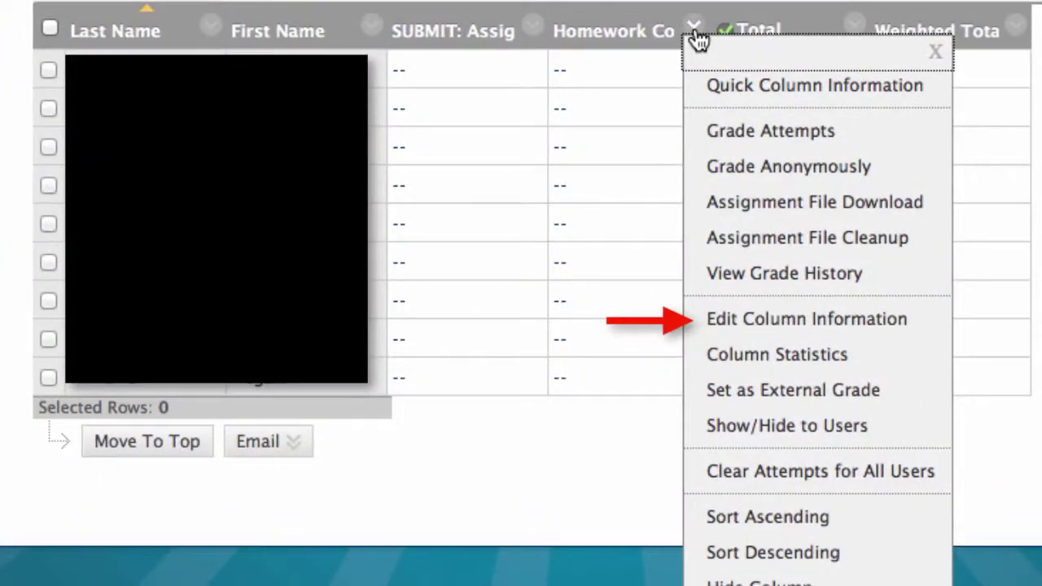
click(718, 321)
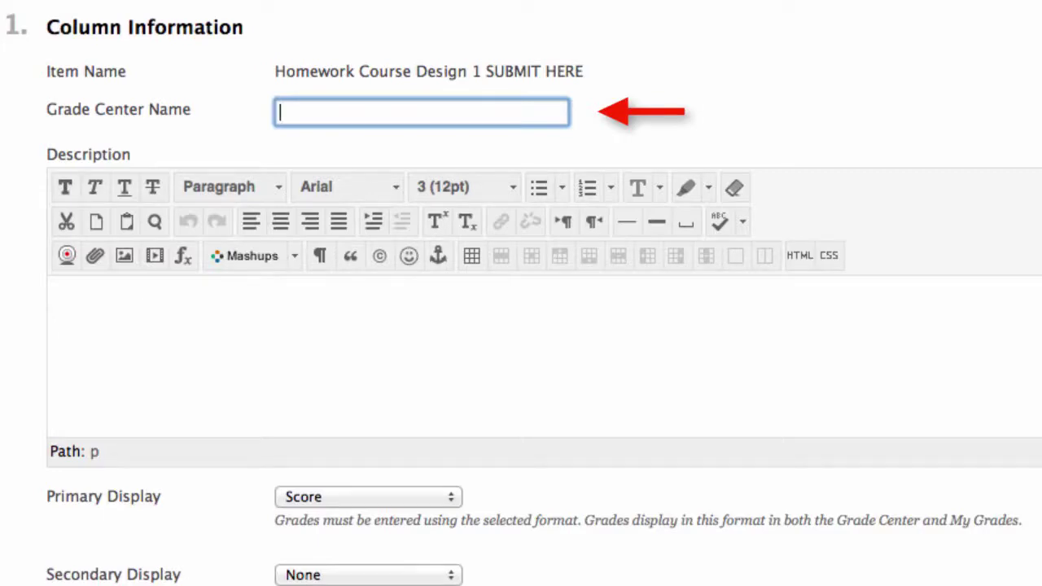
text(HW 1)
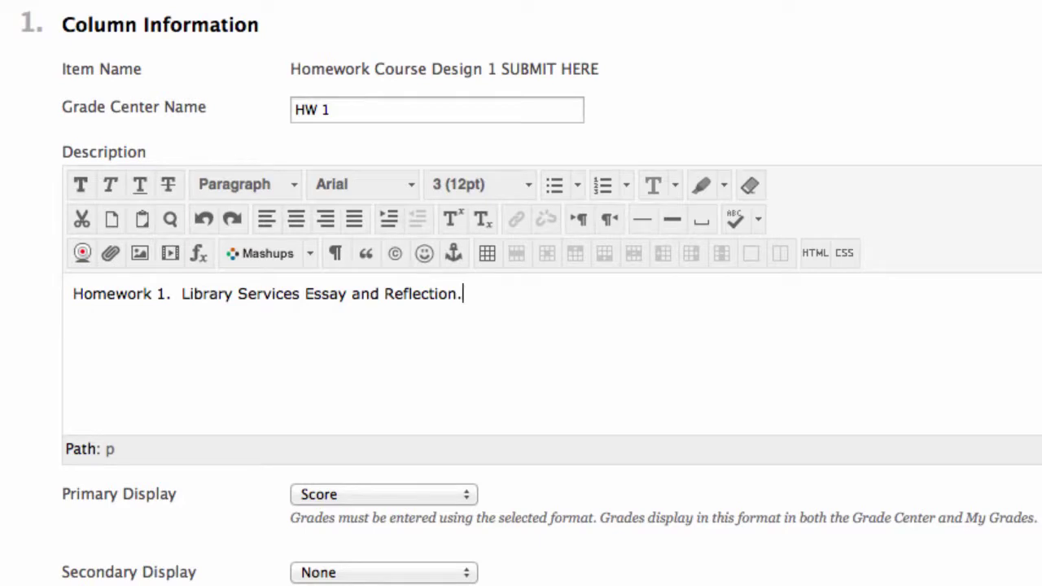
- Keep the primary display as Score and the category as Assignment, and score attempts using First Graded Attempt
scroll(521, 293, down, 10)
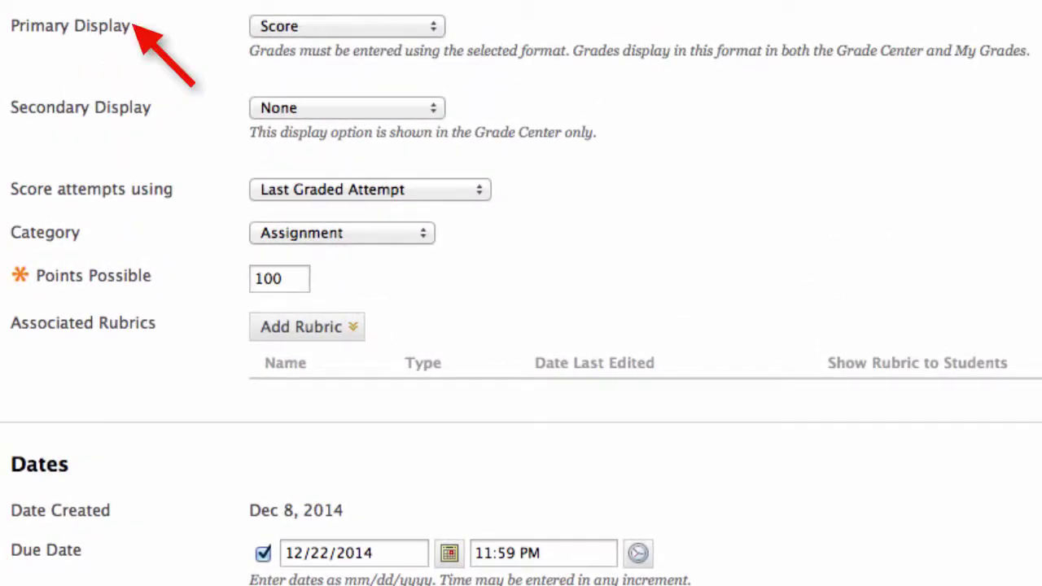
click(431, 27)
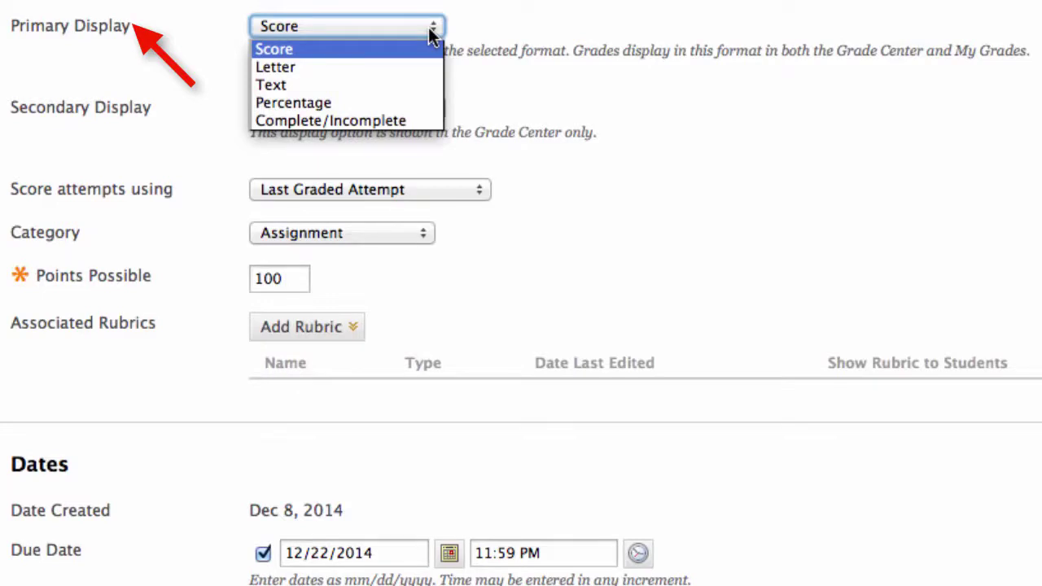
click(430, 30)
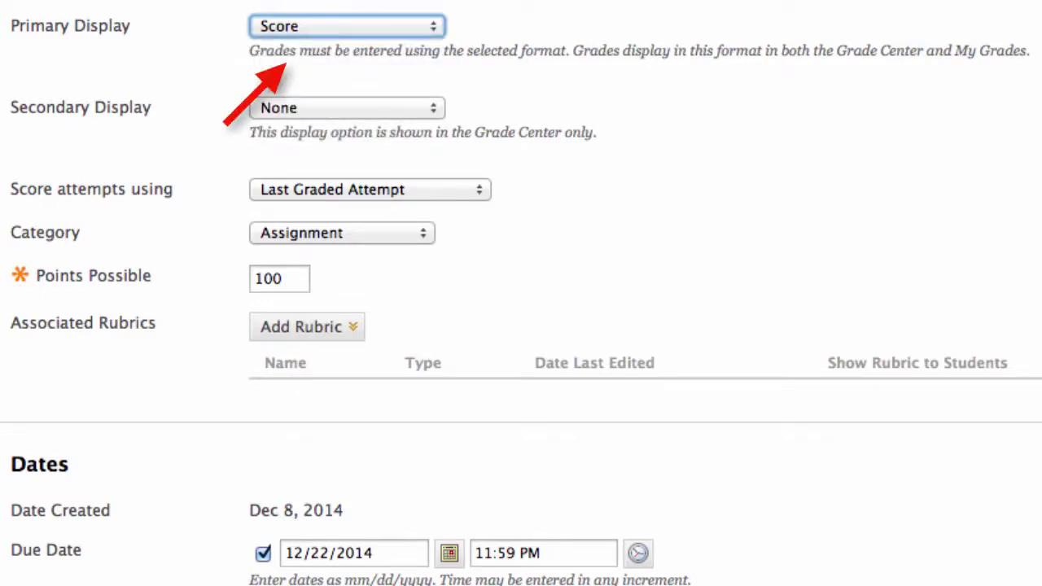
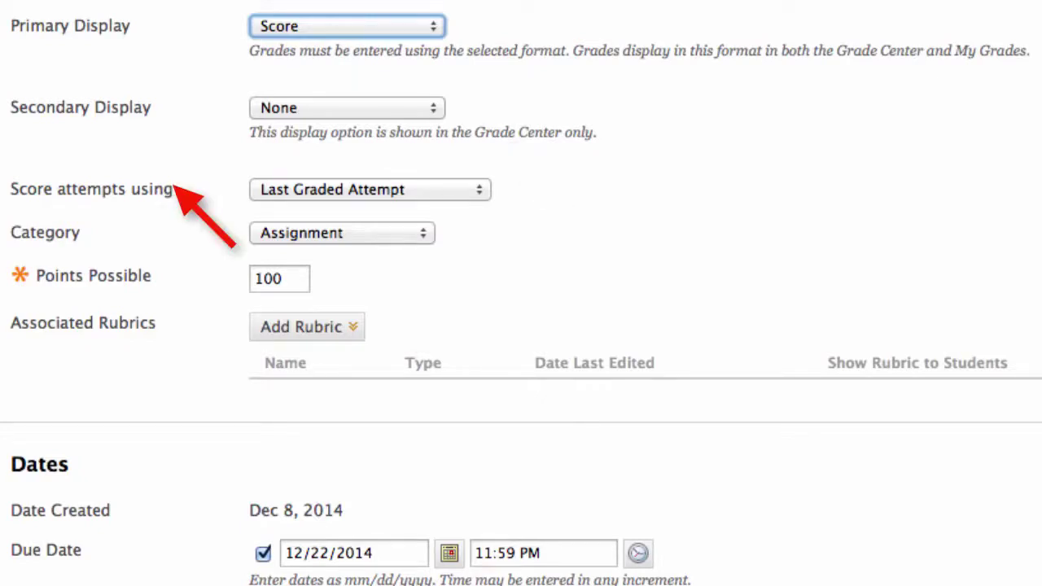
click(430, 190)
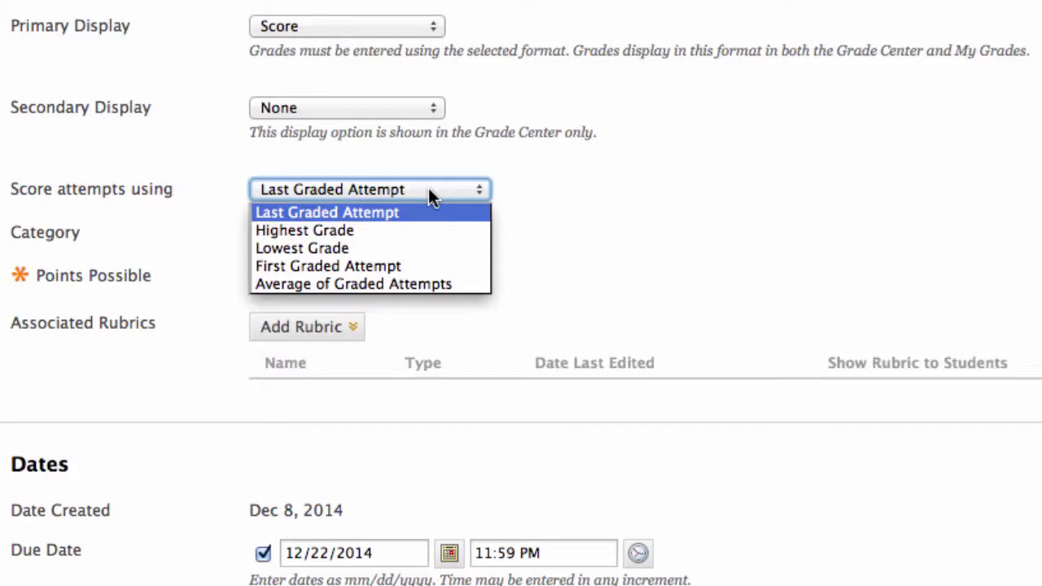
click(412, 266)
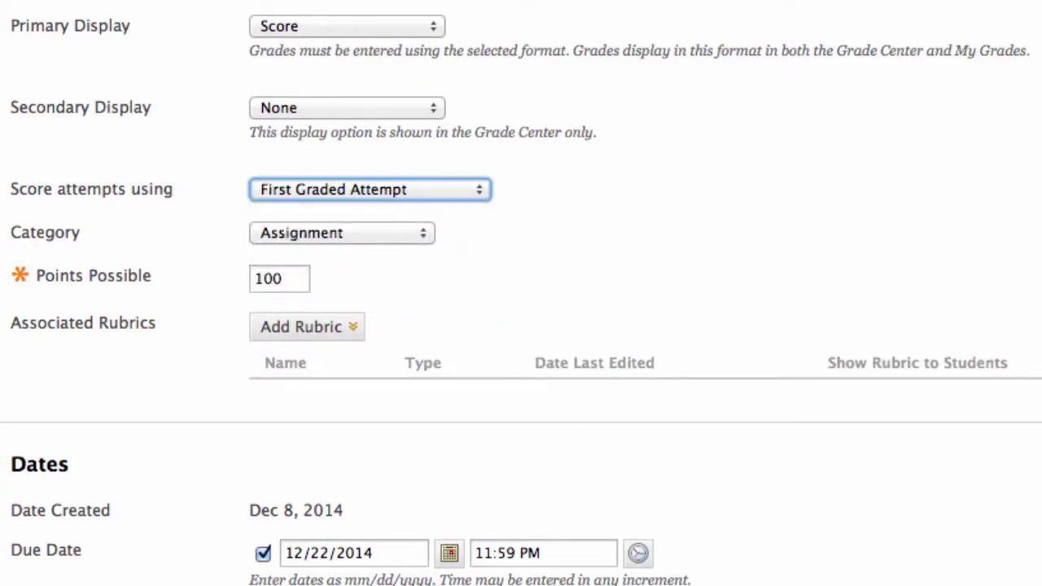
click(424, 236)
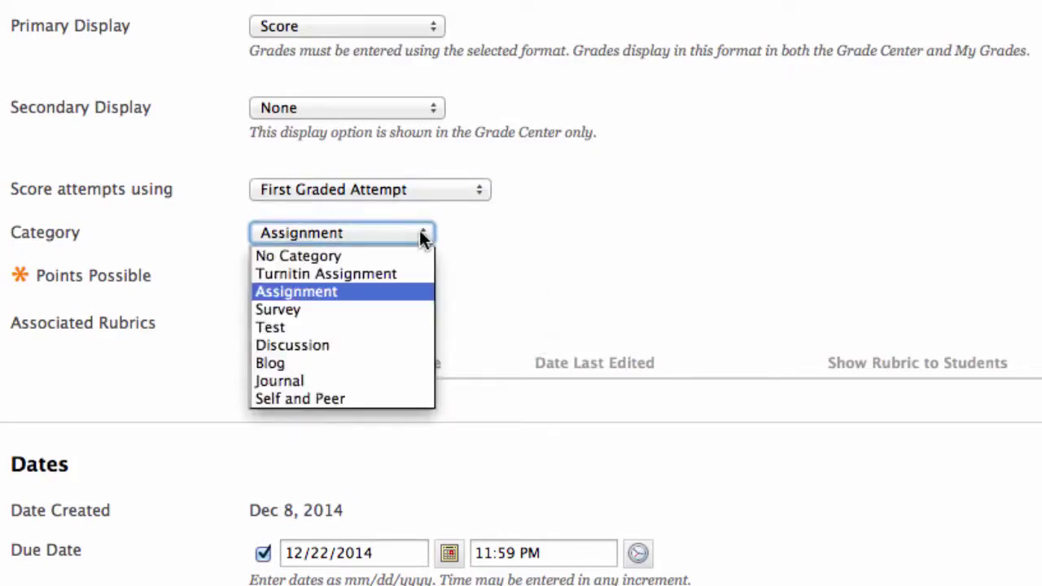
click(421, 237)
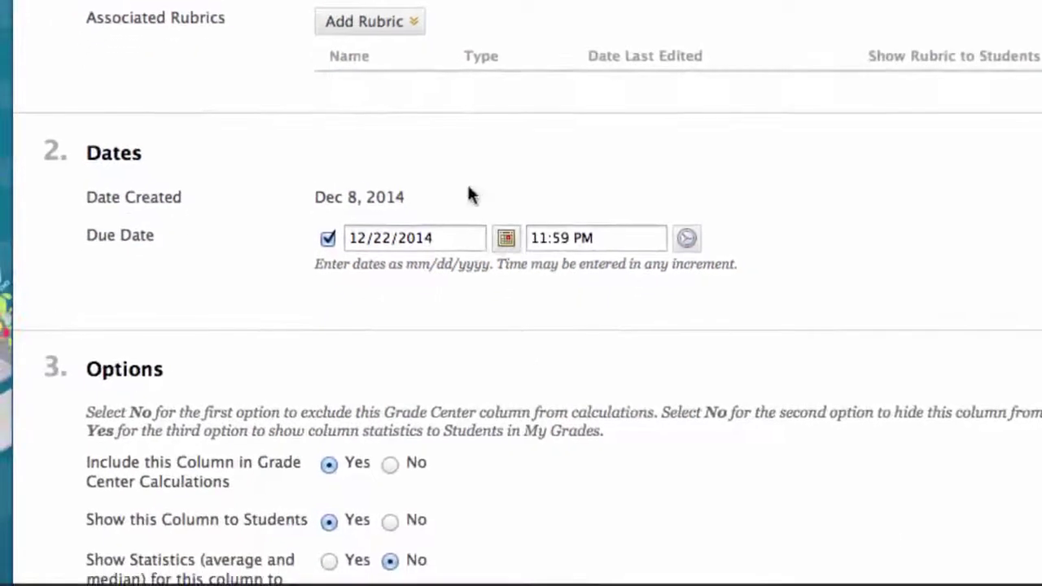
- Set the column's due date to 12/31/2014 and submit the column changes
click(505, 242)
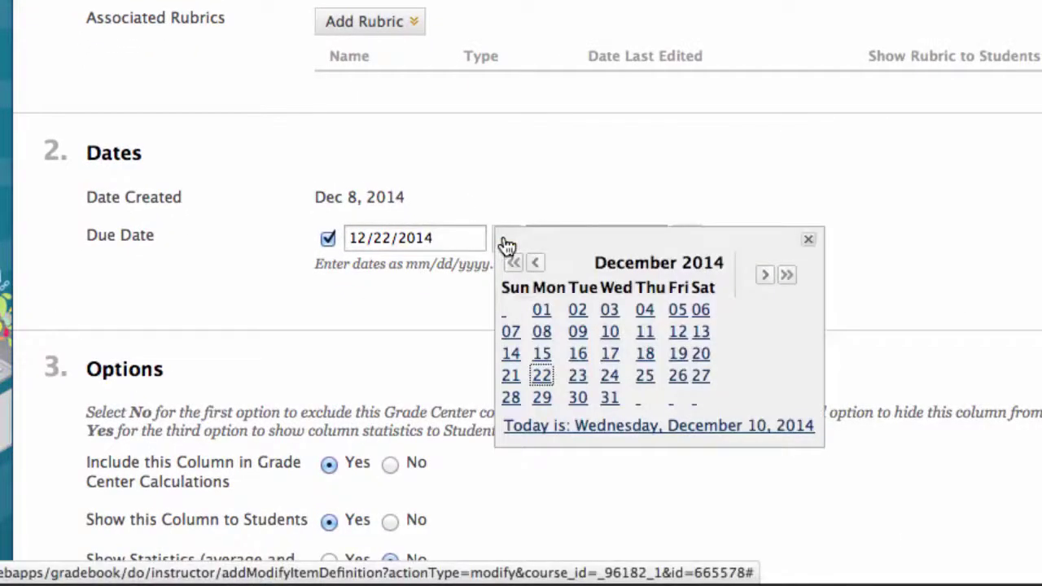
click(606, 407)
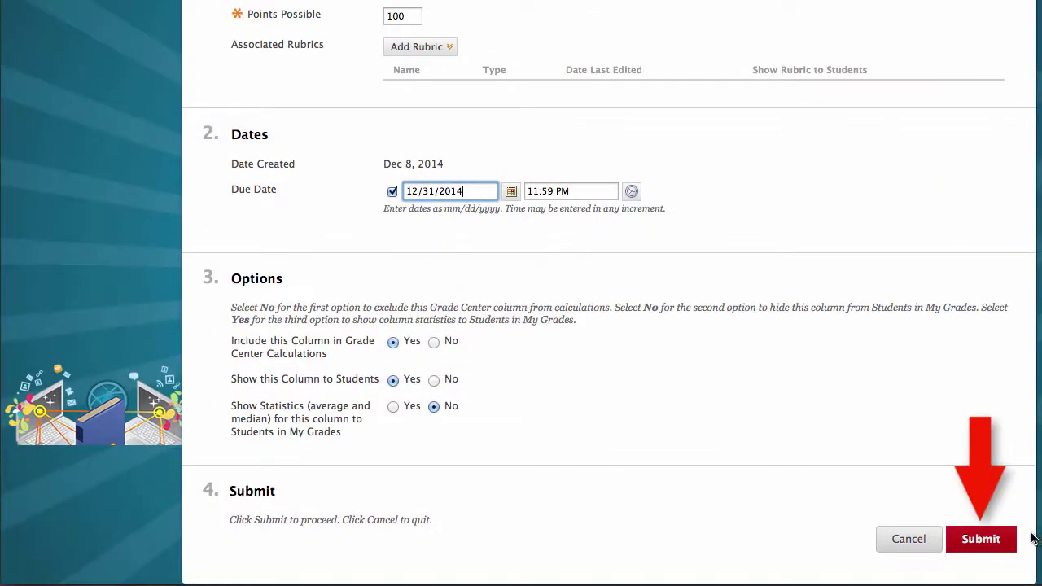
click(981, 539)
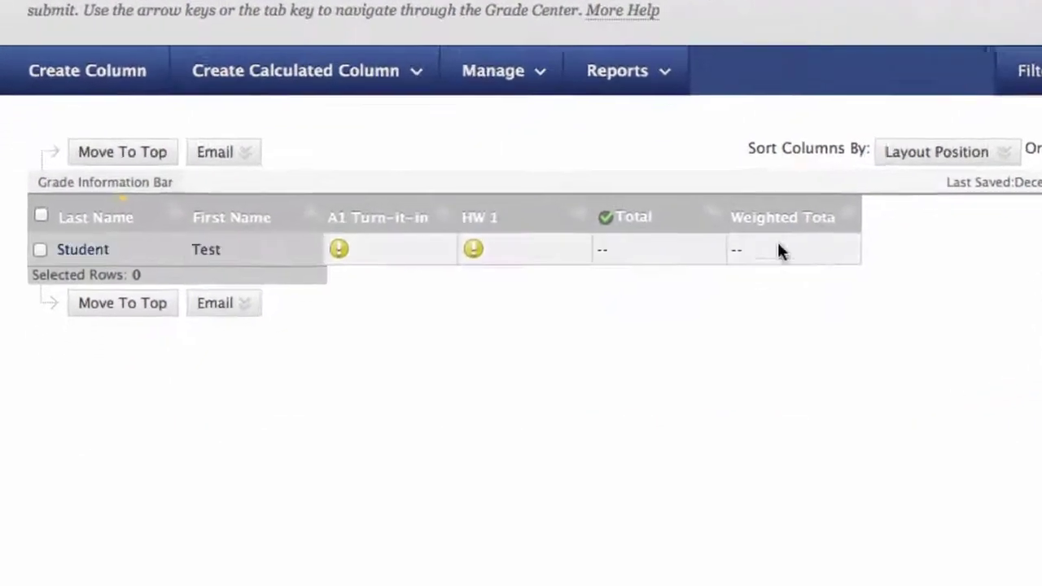
click(580, 214)
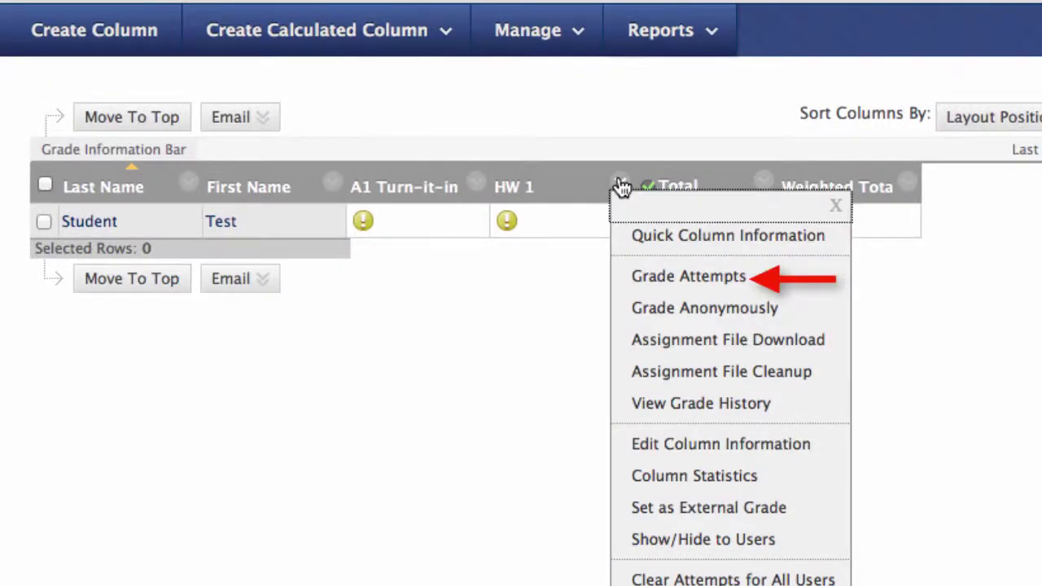
click(559, 336)
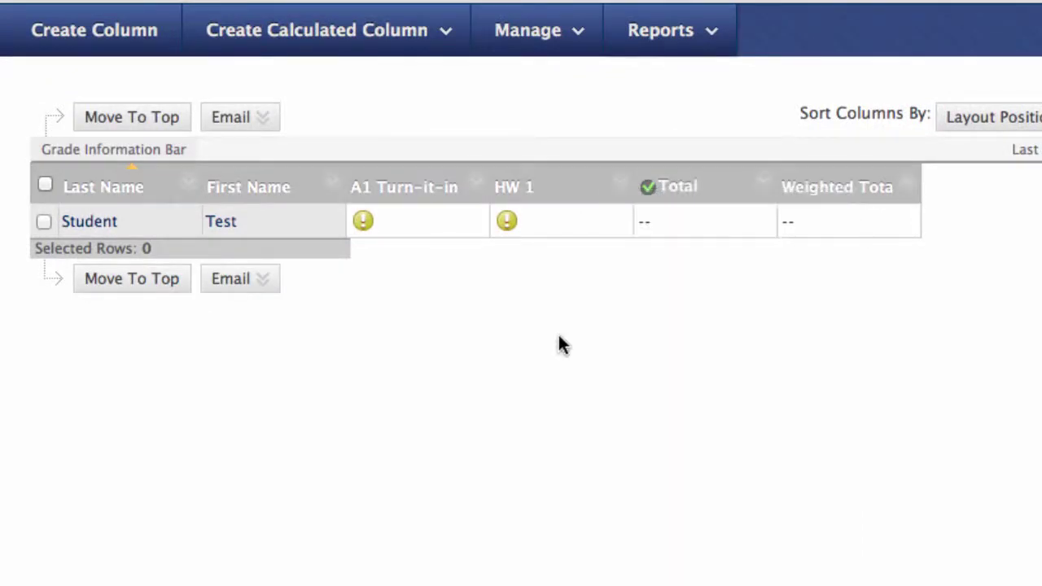
click(620, 221)
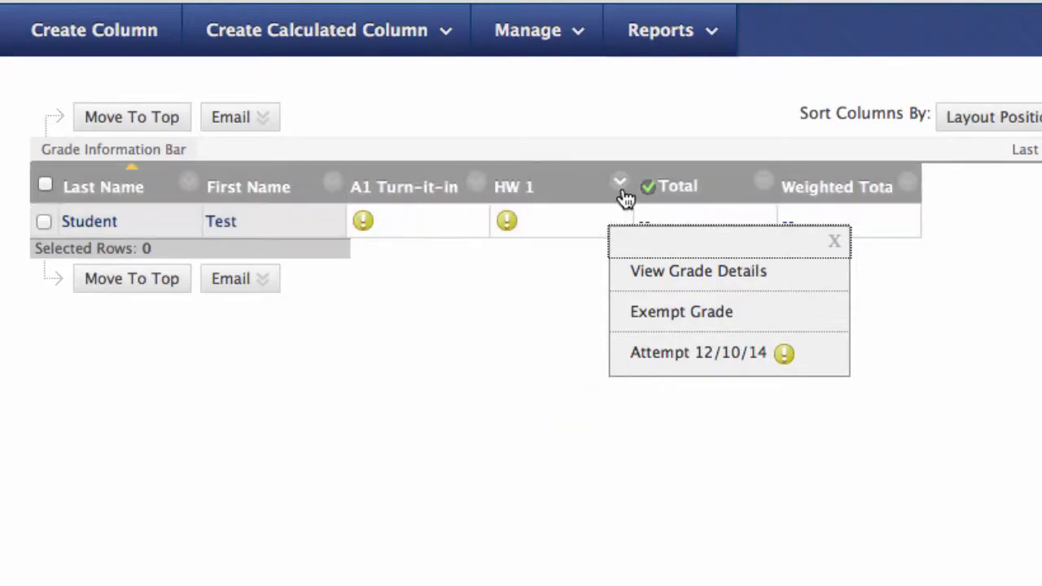
- Open the HW 1 attempts for grading and add the comment "This looks like a good start." beside the paper's opening line
click(622, 185)
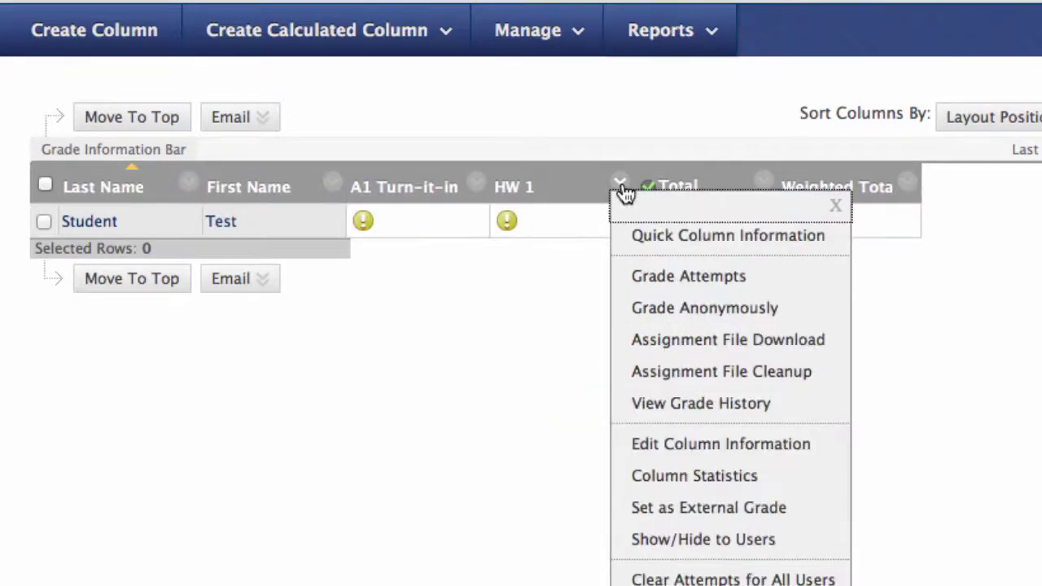
click(646, 285)
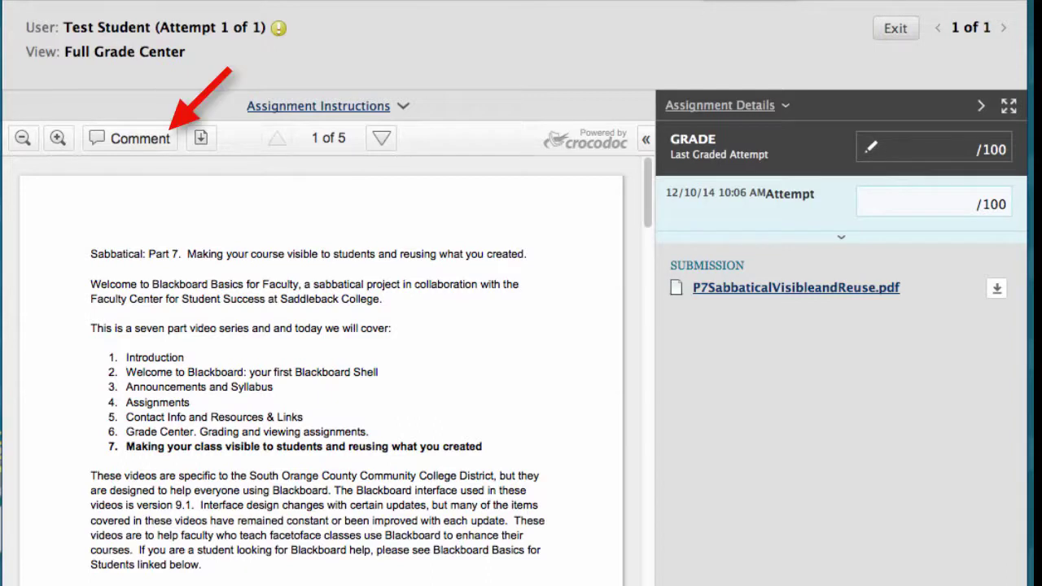
click(140, 138)
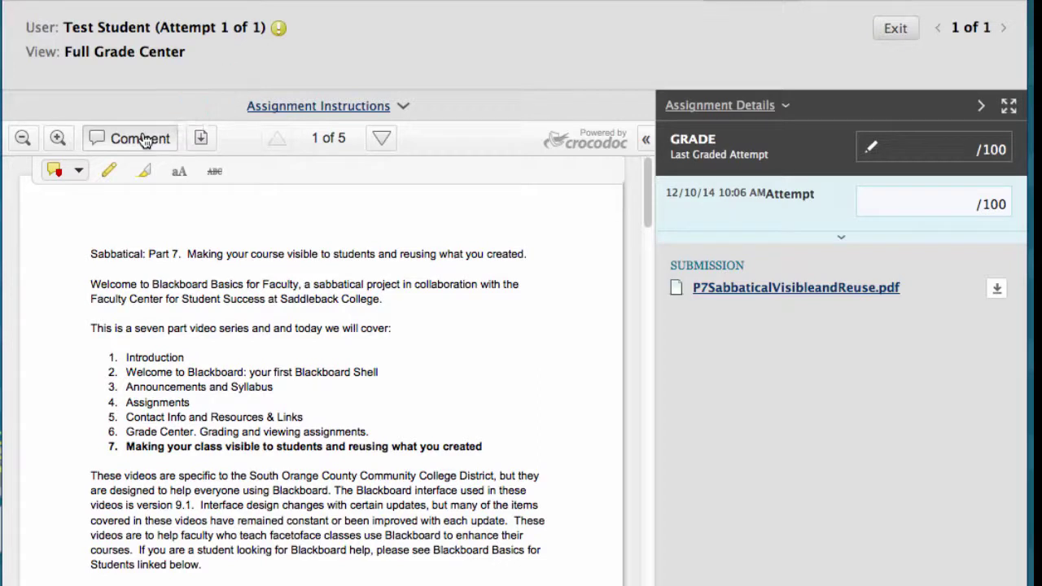
click(78, 171)
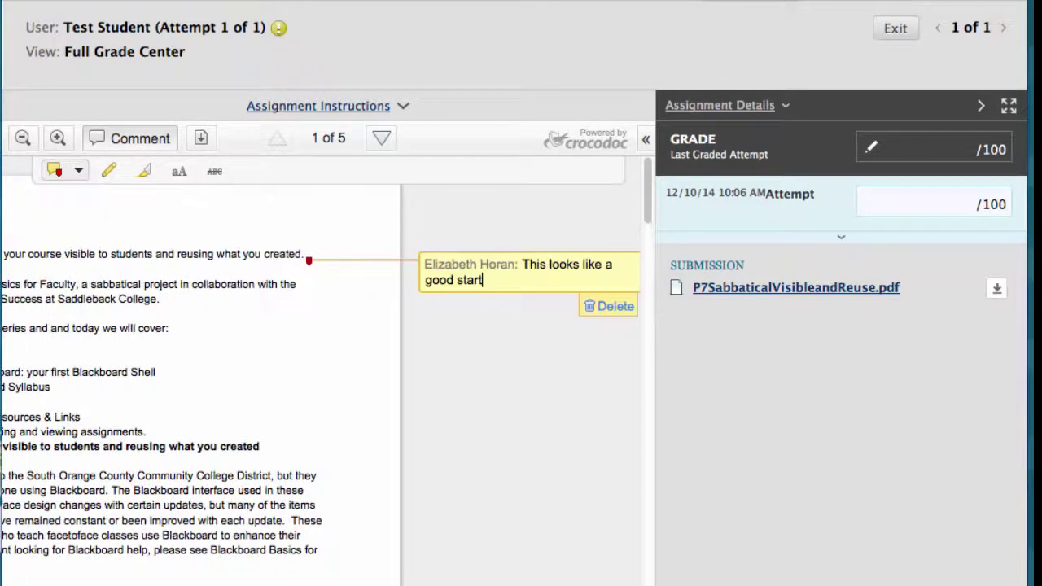
text(t.)
- Add learner feedback beginning "Good work on your first assignment.", grade the HW 1 attempt 100 and submit it
click(841, 237)
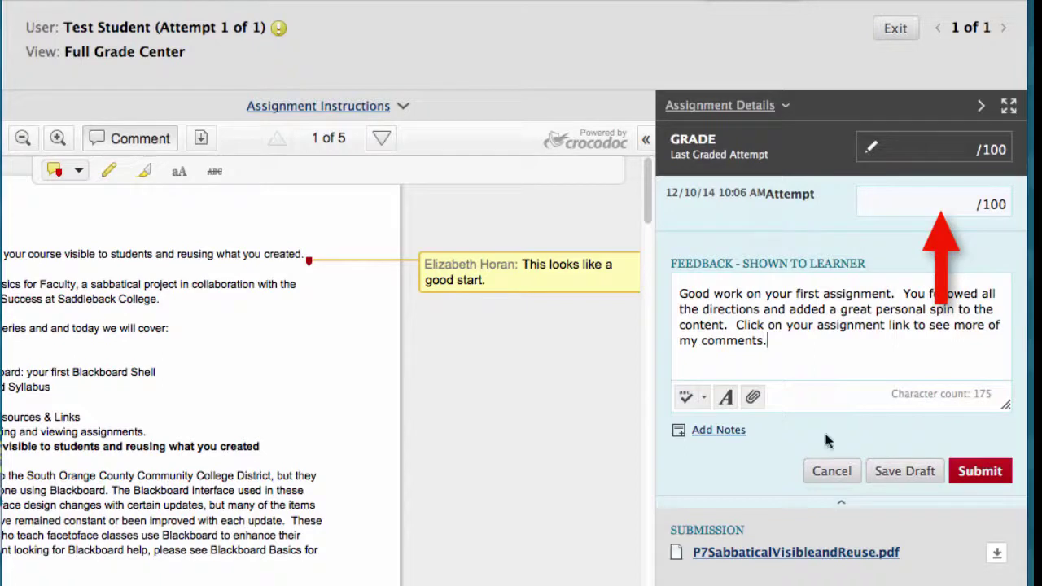
click(909, 195)
text(100)
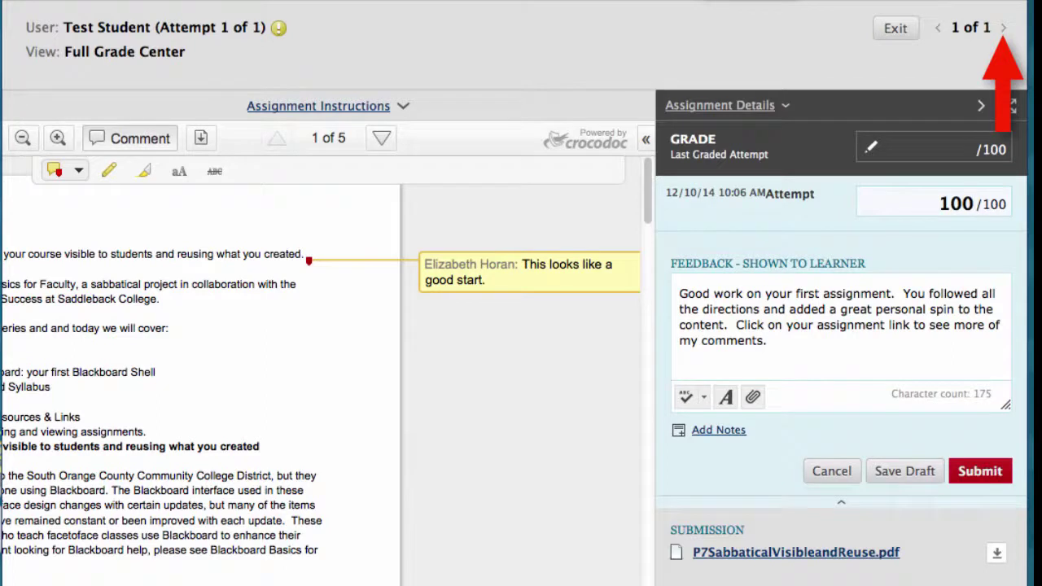
click(981, 474)
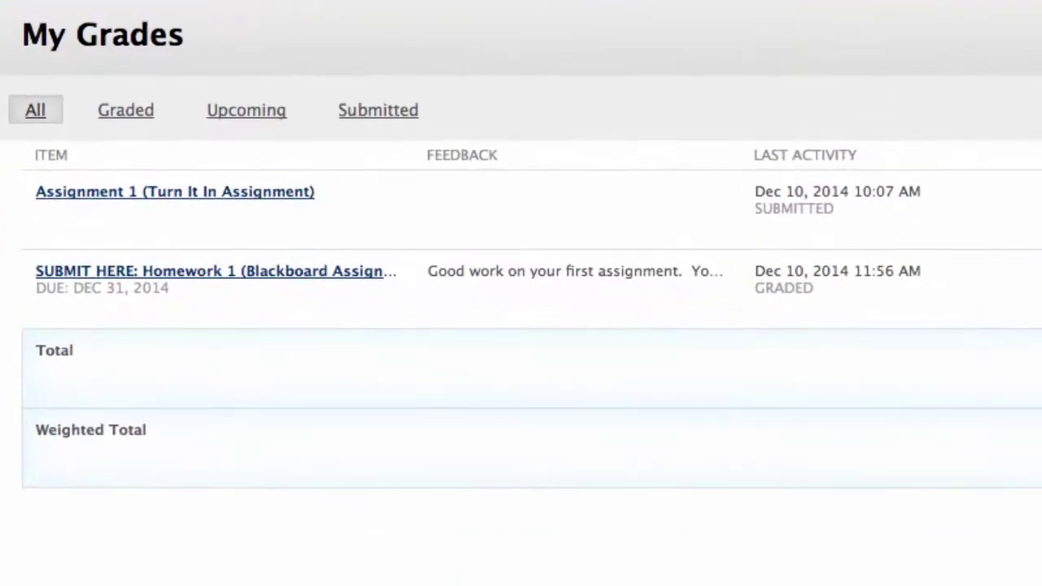
- View the full Homework 1 feedback in the student's My Grades and open the graded assignment
click(677, 323)
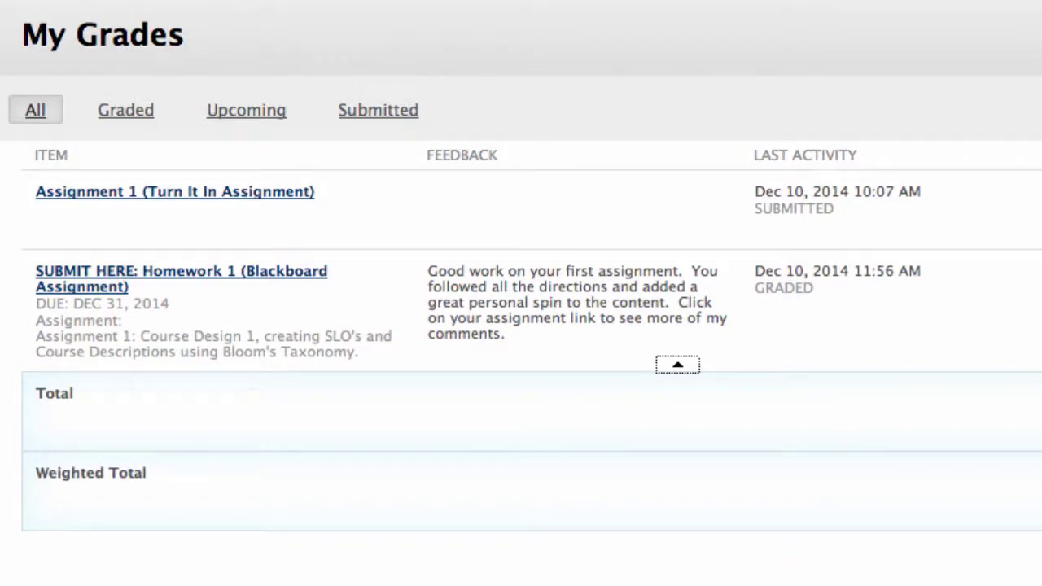
click(225, 279)
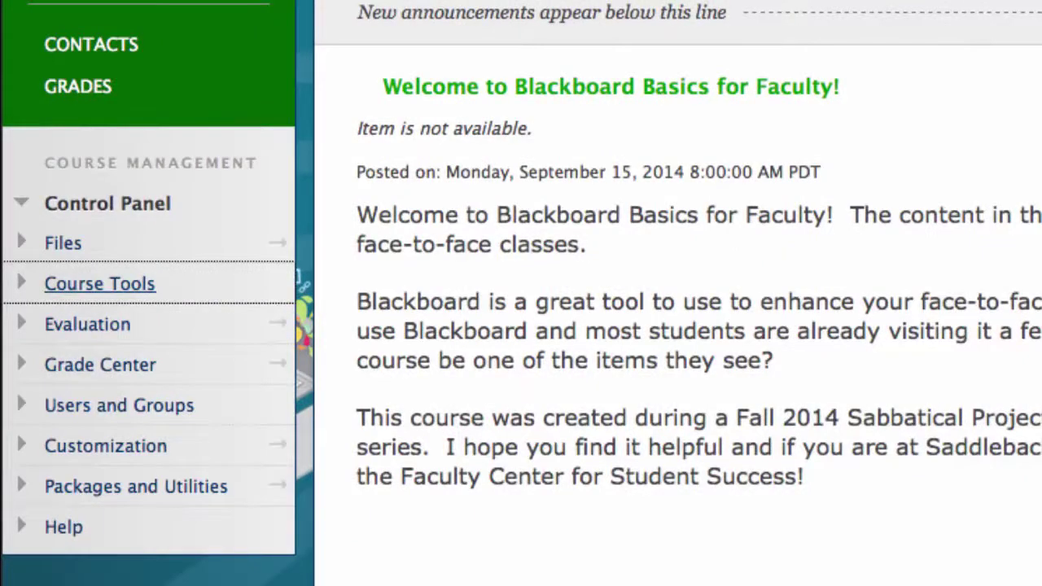
- Open the Turnitin inbox for Assignment 1 (Turn It In Assignment) and bring up the test student's paper for grading
click(23, 283)
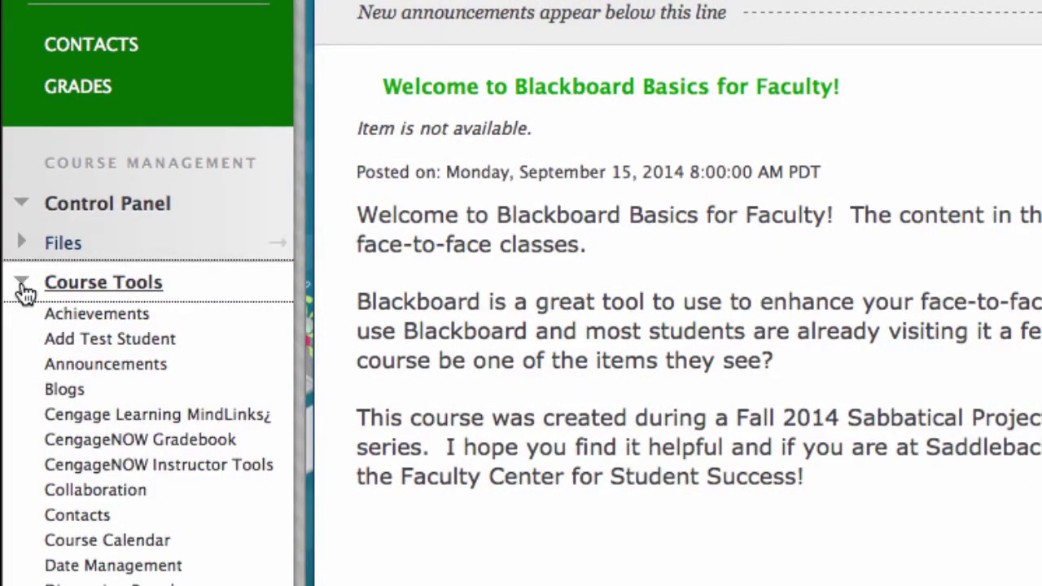
scroll(25, 293, down, 10)
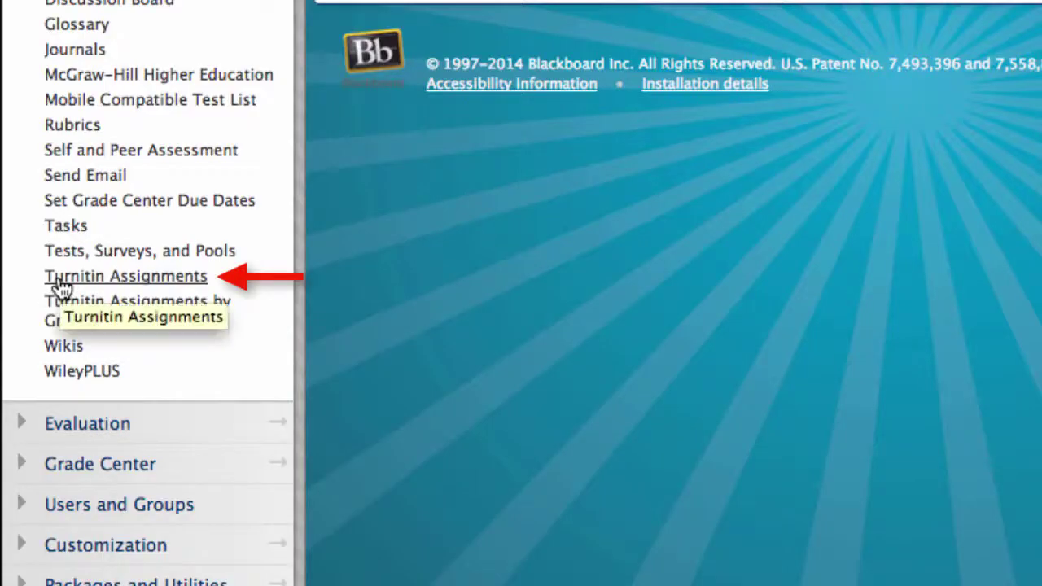
click(62, 278)
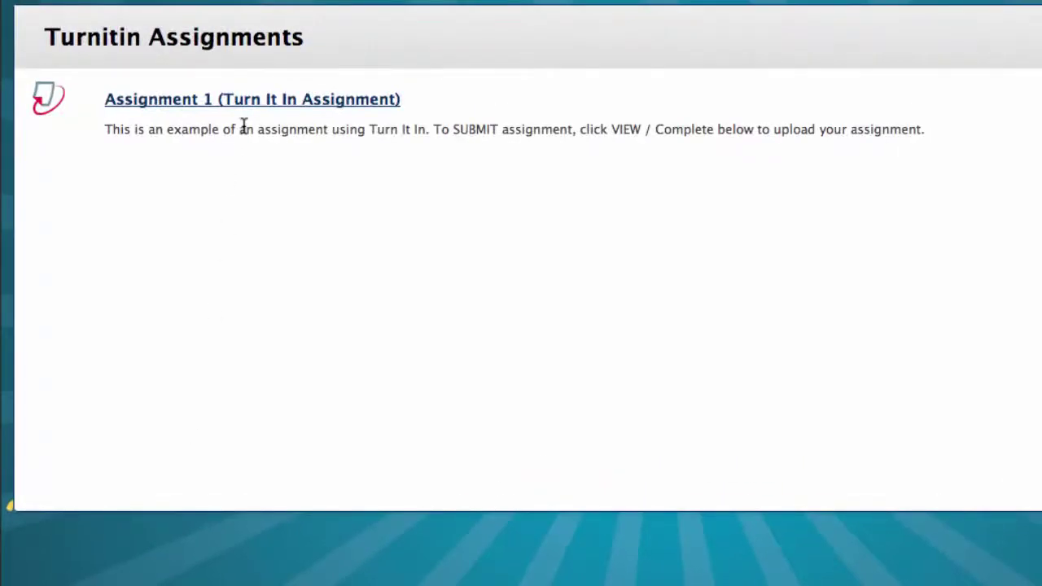
click(249, 101)
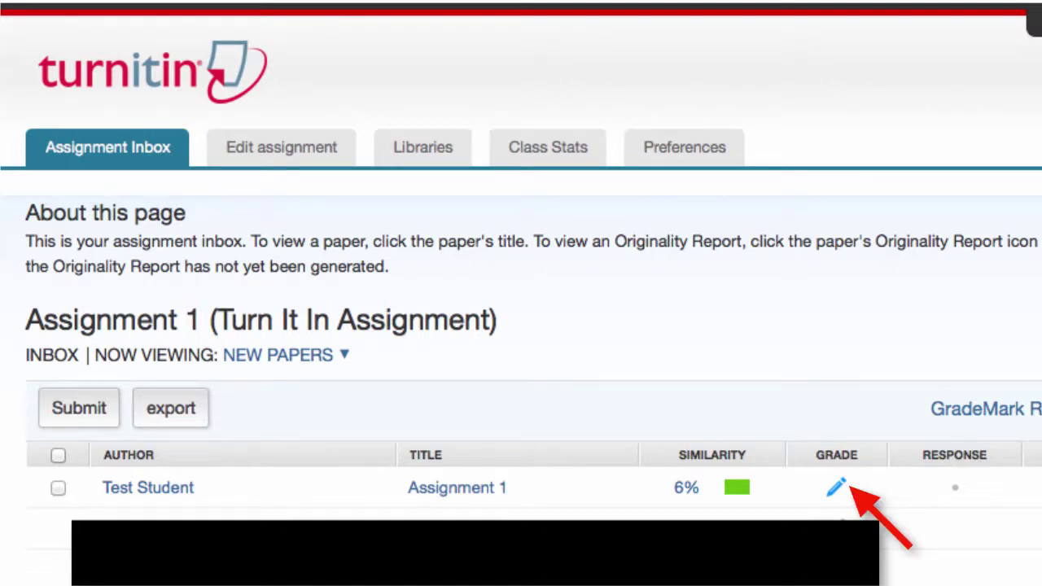
click(834, 486)
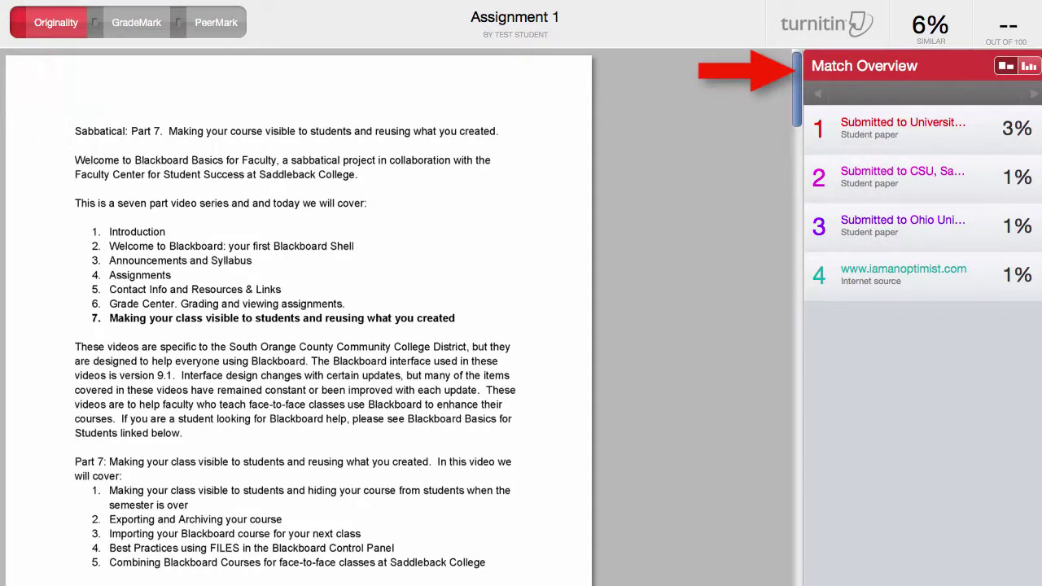
- In GradeMark, place the "Good topic!" mark above the opening line and "How did you do this?" beside the numbered video list
click(136, 22)
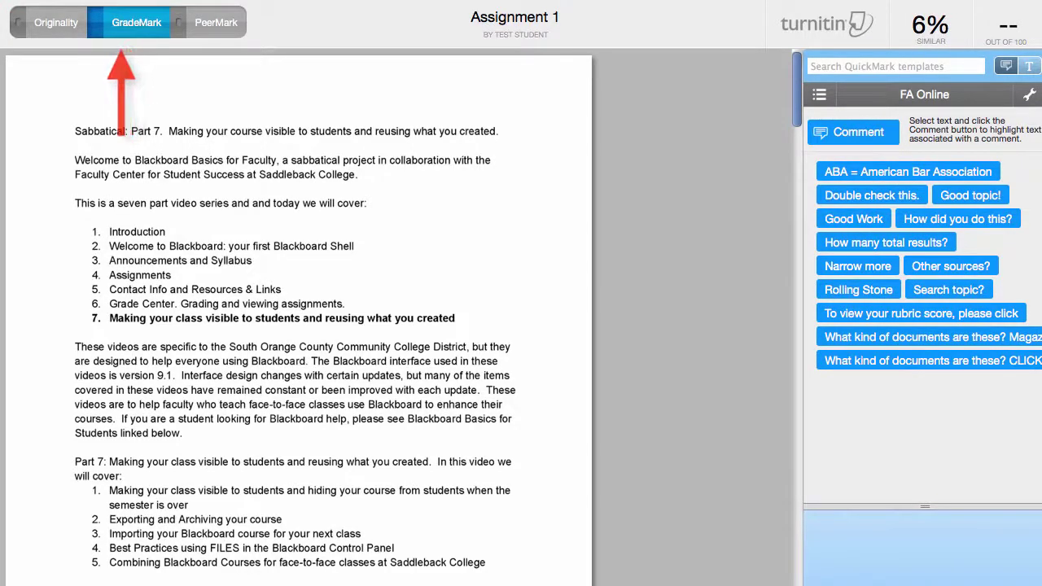
mouse_move(983, 198)
mouse_down()
mouse_move(449, 148)
mouse_move(461, 116)
mouse_up()
drag(461, 116, 464, 130)
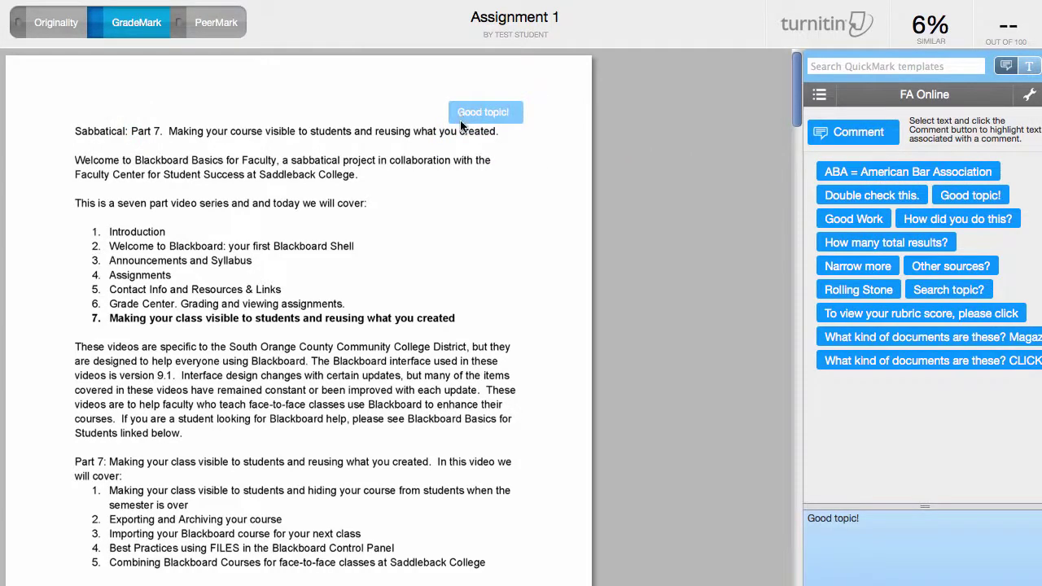
drag(957, 219, 518, 285)
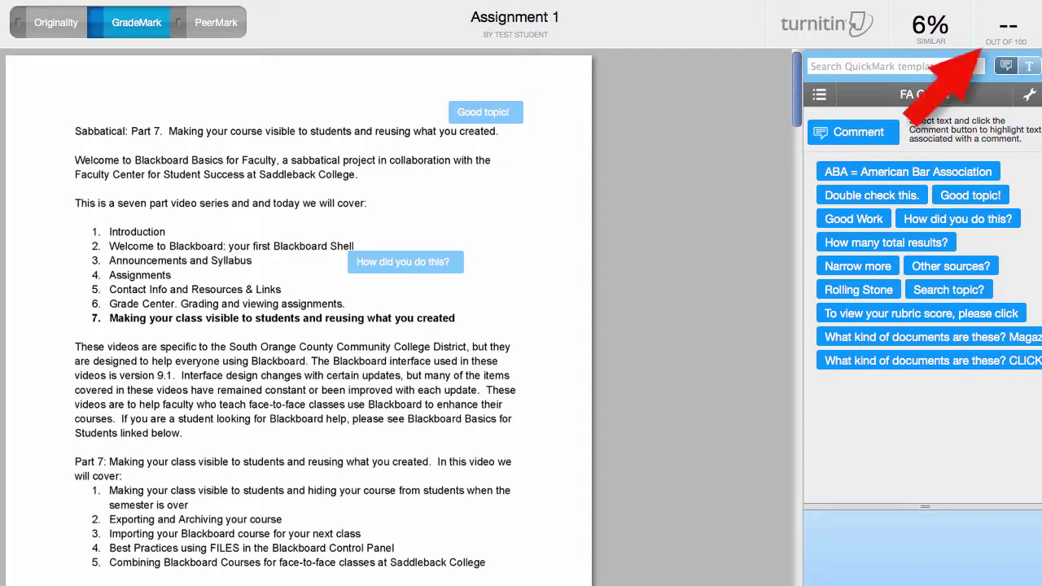
- Set the Turnitin paper's grade to 95 out of 100
click(1007, 24)
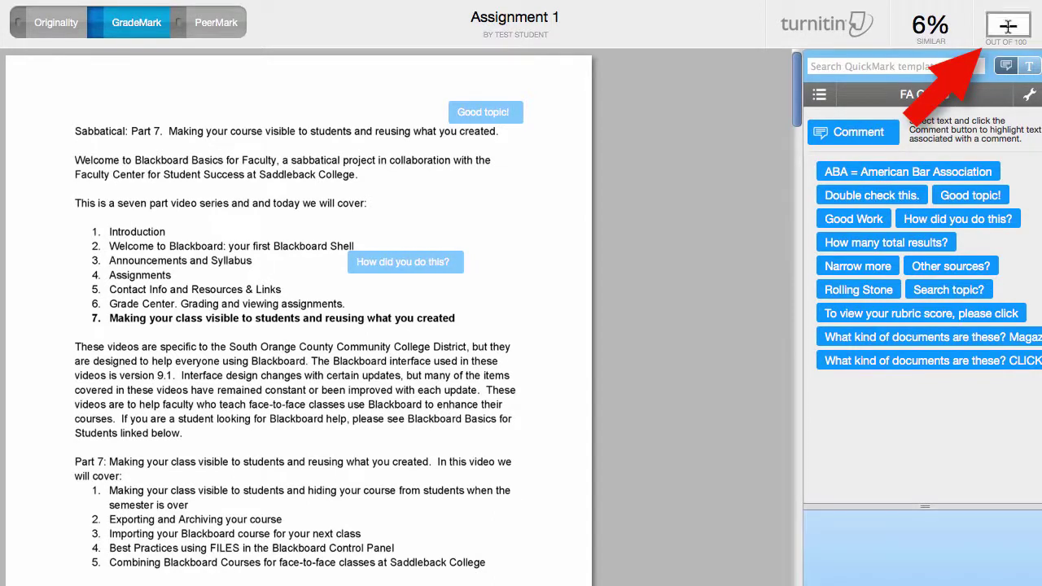
text(95)
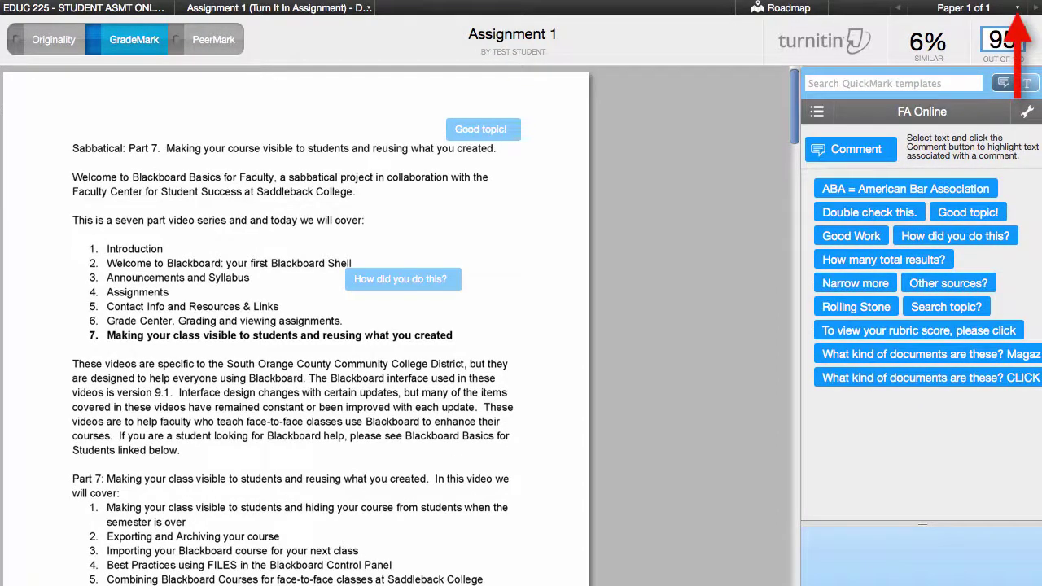
key(Return)
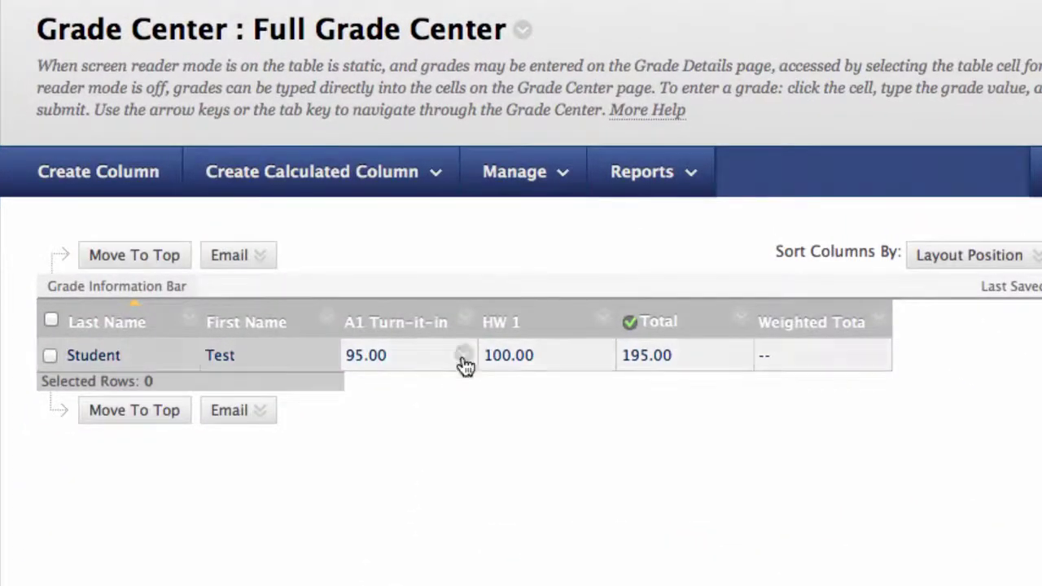
- Add user feedback to the A1 Turn-it-in grade: "View my Comments in Turn-it-in. Click your assignment to see my comments."
click(465, 354)
click(497, 436)
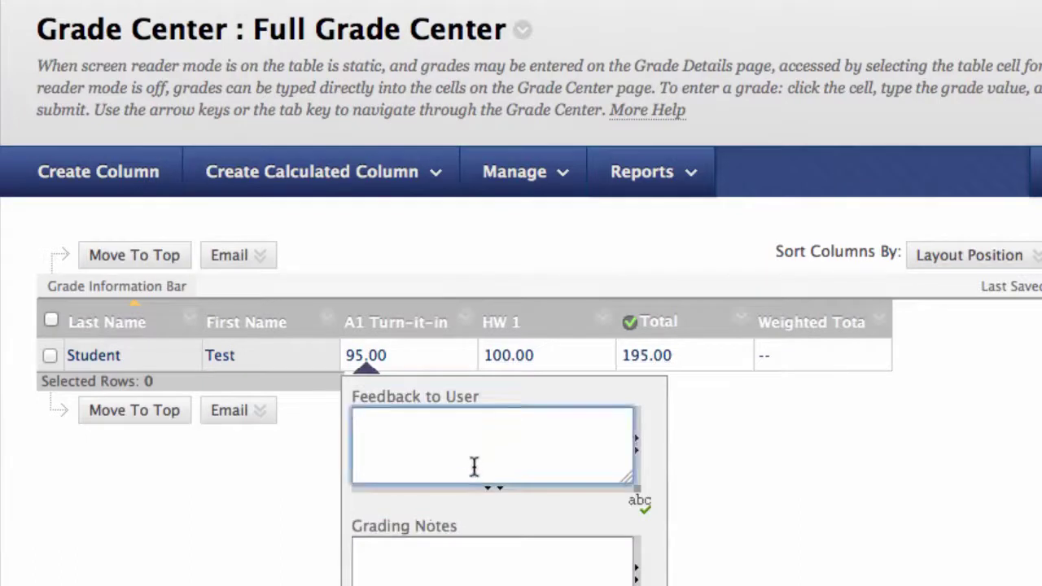
text(View my Comments in Turn-it-in. Click your assignment to see my comments.)
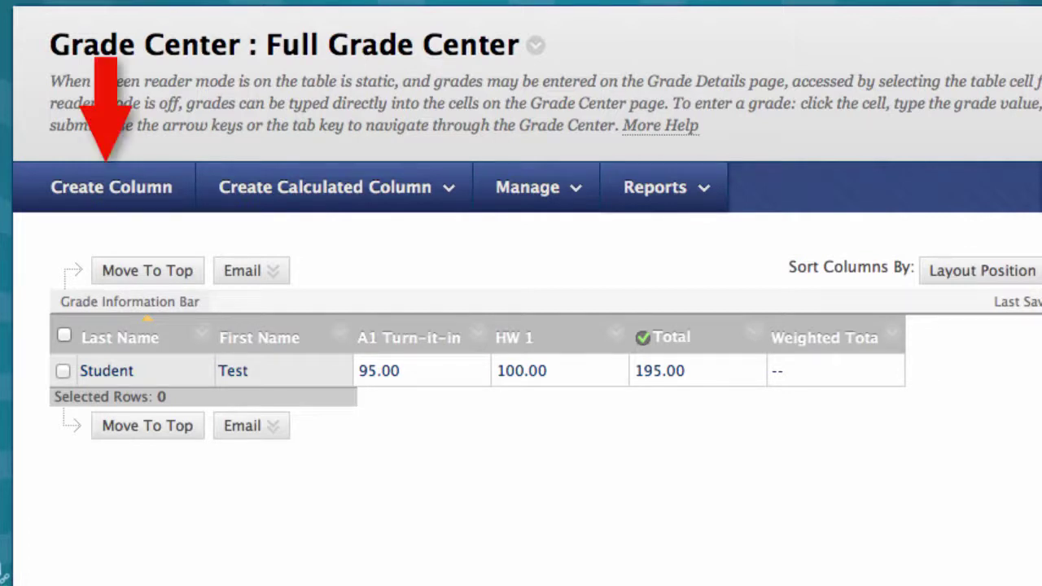
- Create a 10-point grade column named "Quiz 1 (in class)" and move it between HW 1 and Total (External Grade)
click(149, 191)
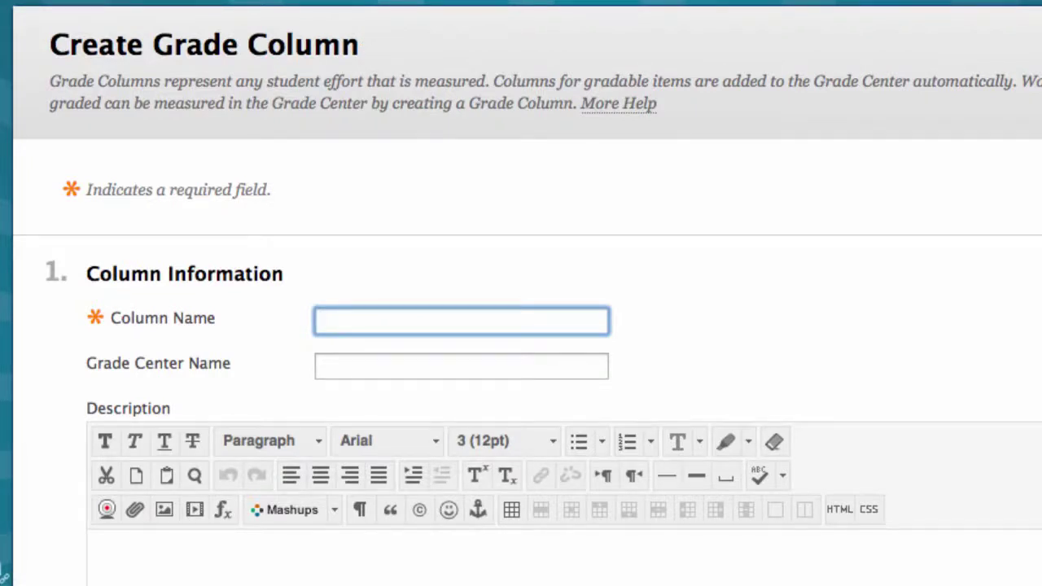
text(Quiz 1)
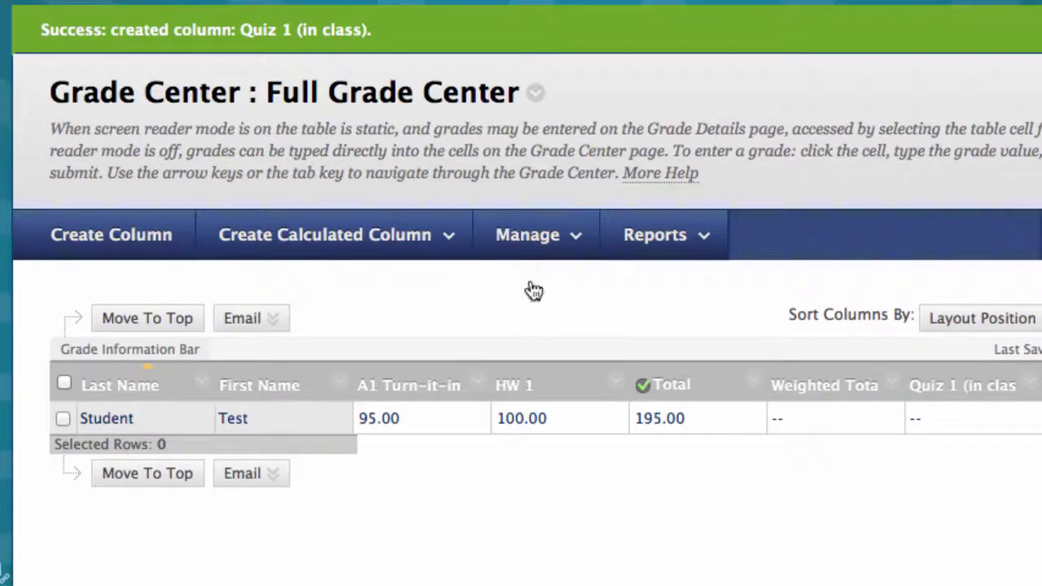
click(535, 235)
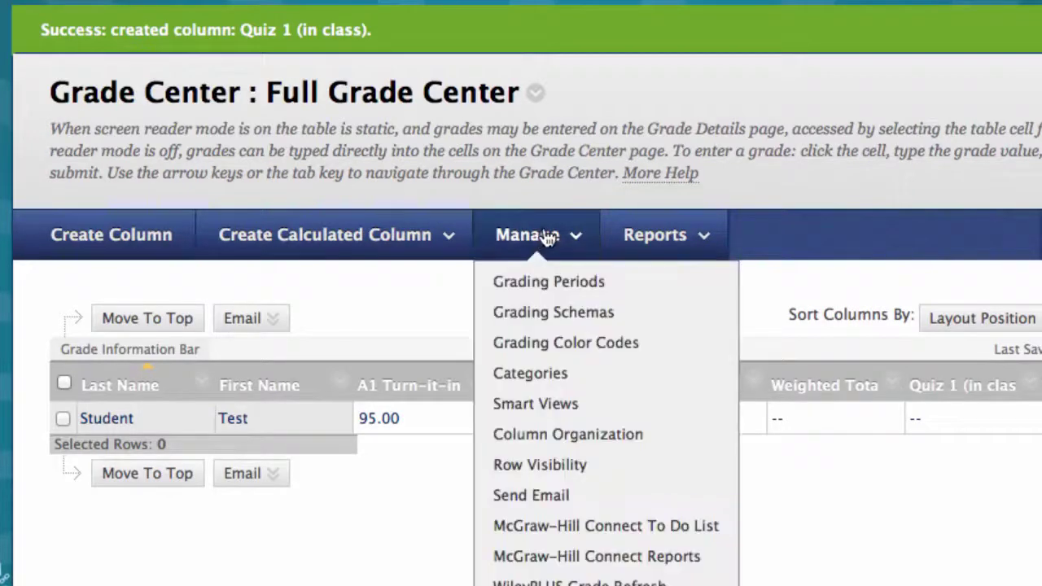
click(554, 432)
drag(214, 405, 214, 384)
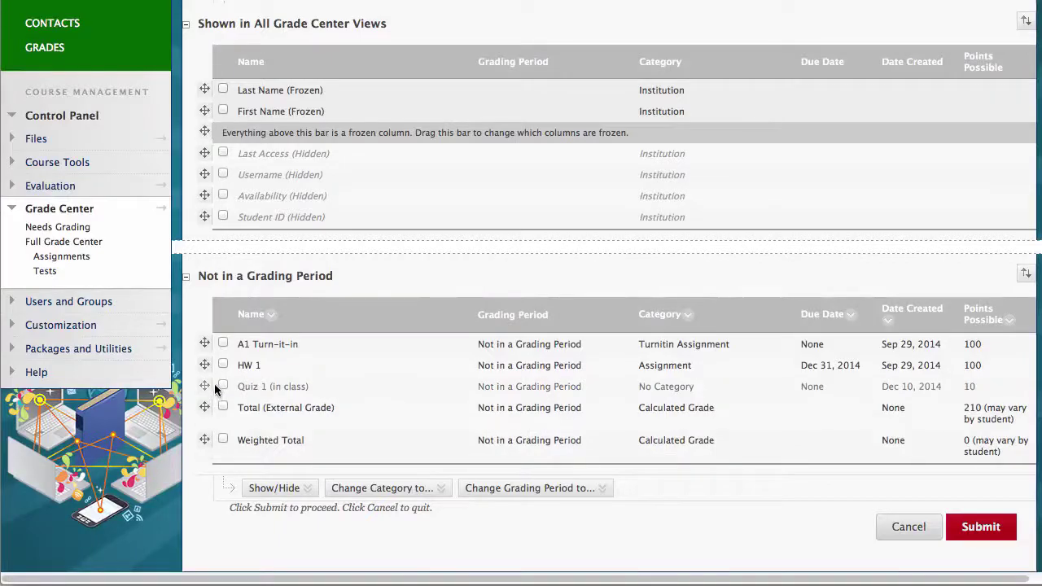
scroll(214, 393, up, 1)
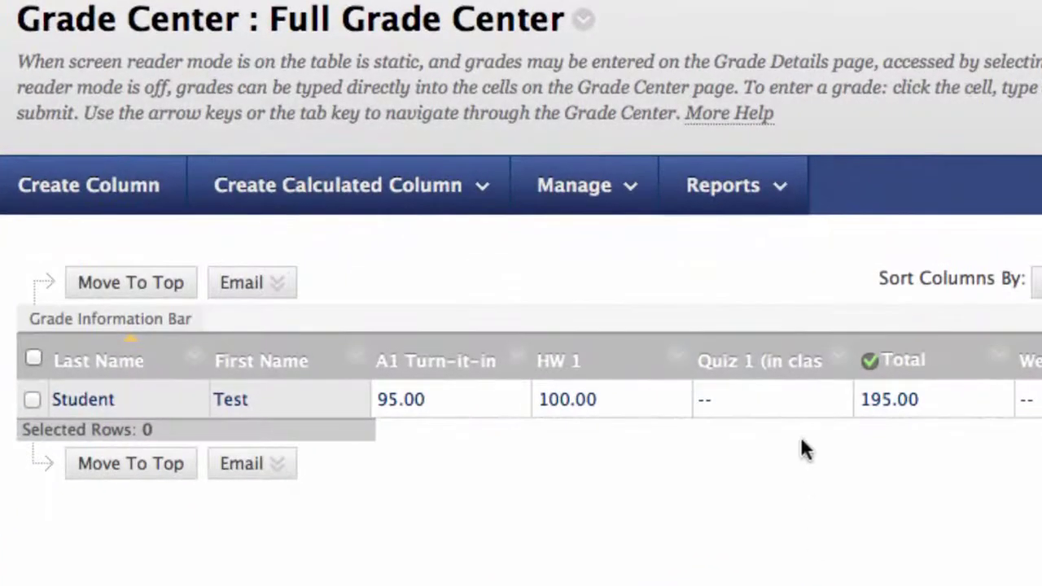
- Enter a grade of 10 for the test student in the Quiz 1 (in class) column
click(734, 382)
text(10)
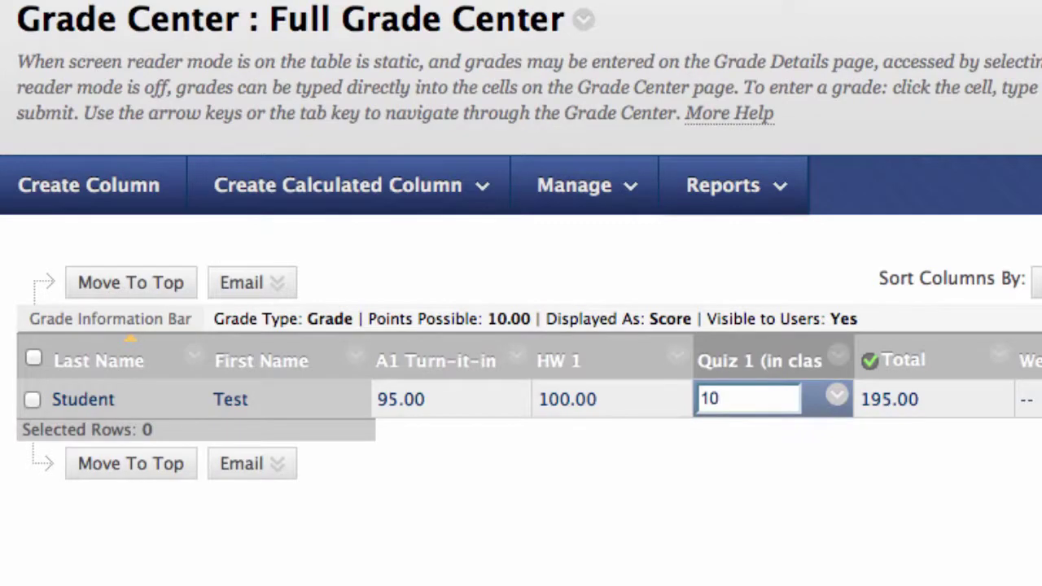
key(Return)
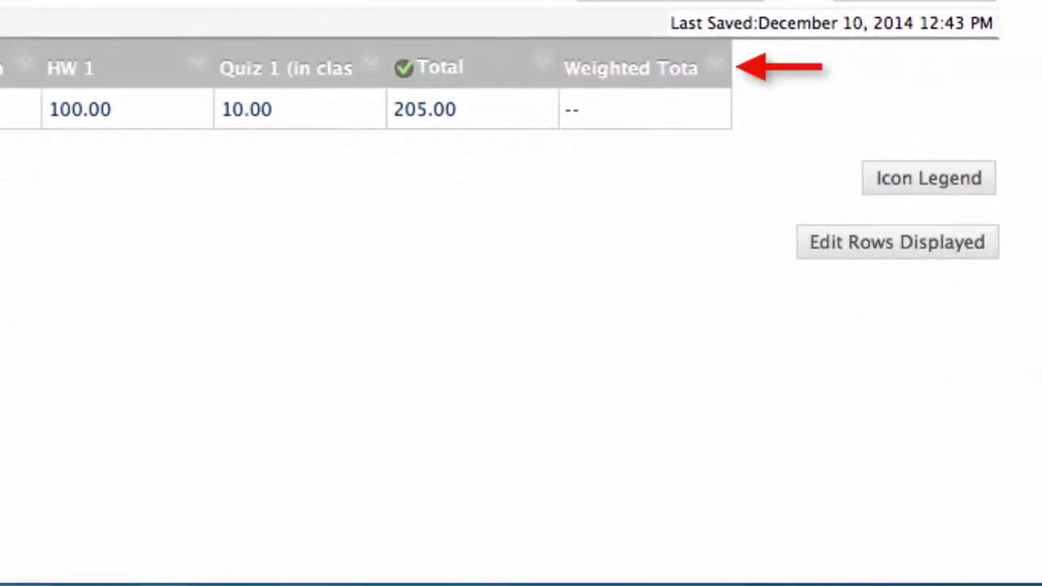
- Hide the Weighted Total column from users
click(714, 67)
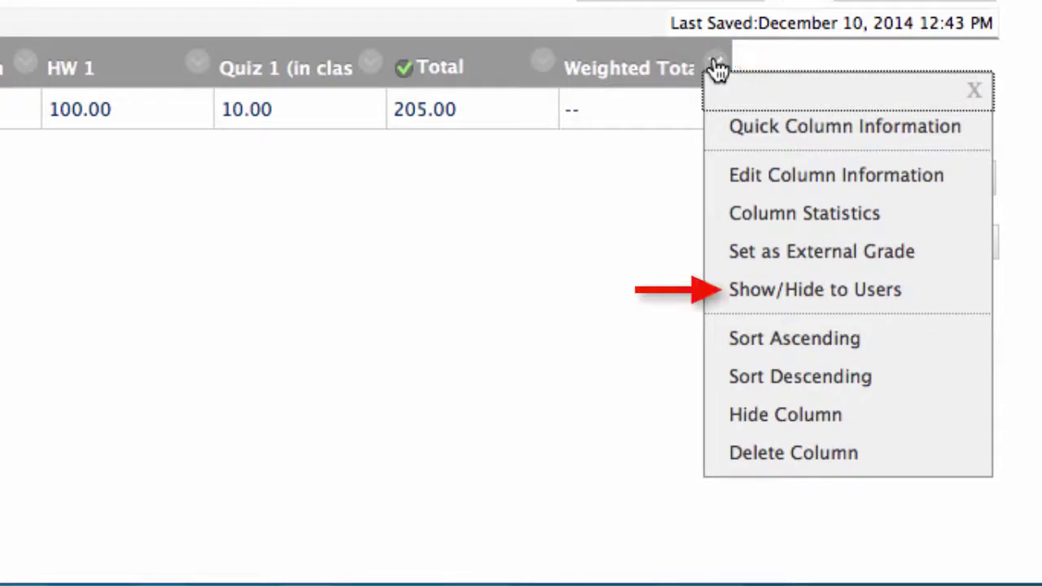
click(769, 294)
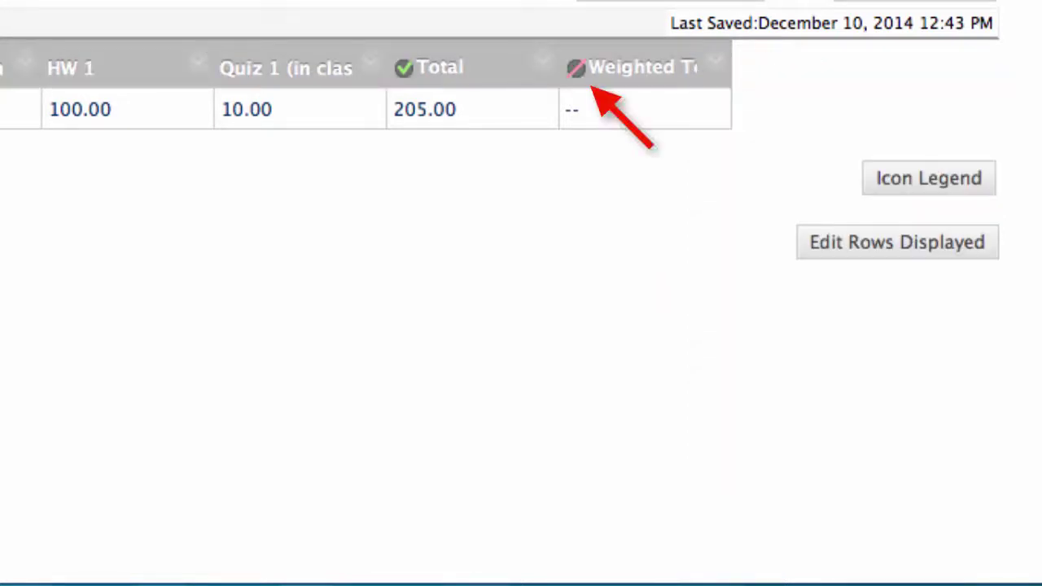